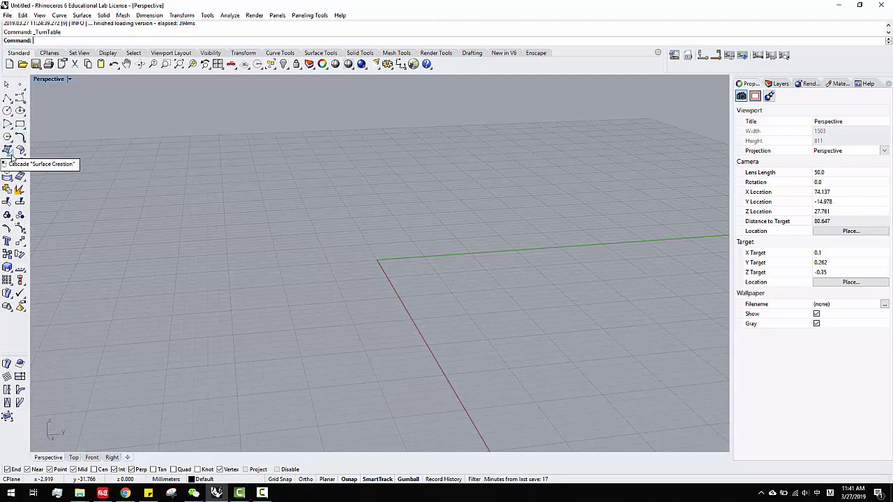
Draw a freehand vertical plane surface standing on the construction plane
left_click(11, 157)
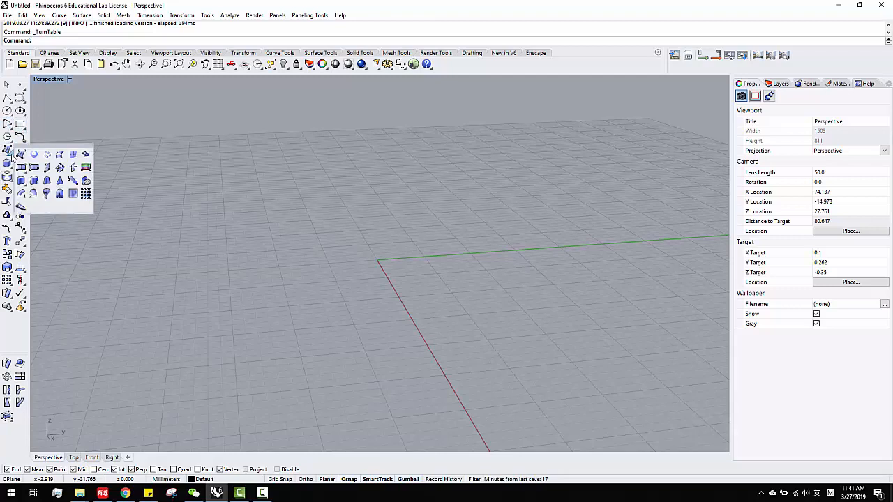
left_click(46, 167)
left_click(205, 222)
left_click(312, 268)
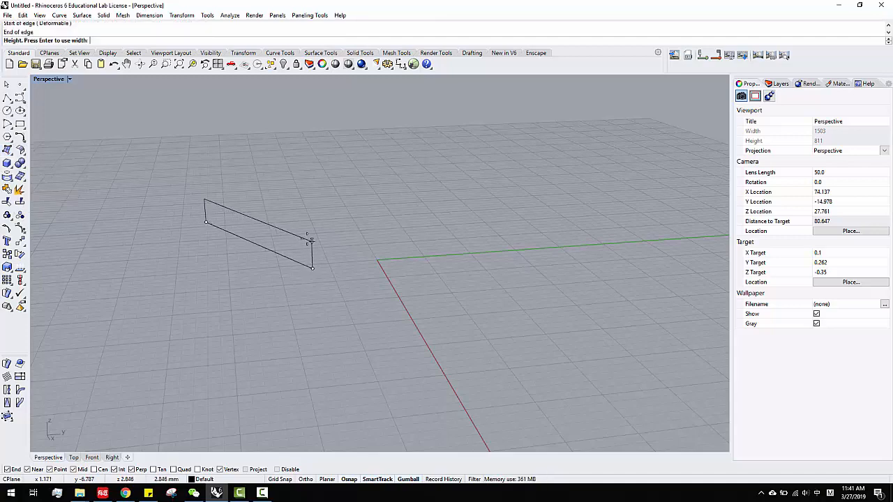
left_click(305, 187)
right_click_drag(146, 230, 291, 239)
scroll(282, 224, "up", 3)
left_click(266, 192)
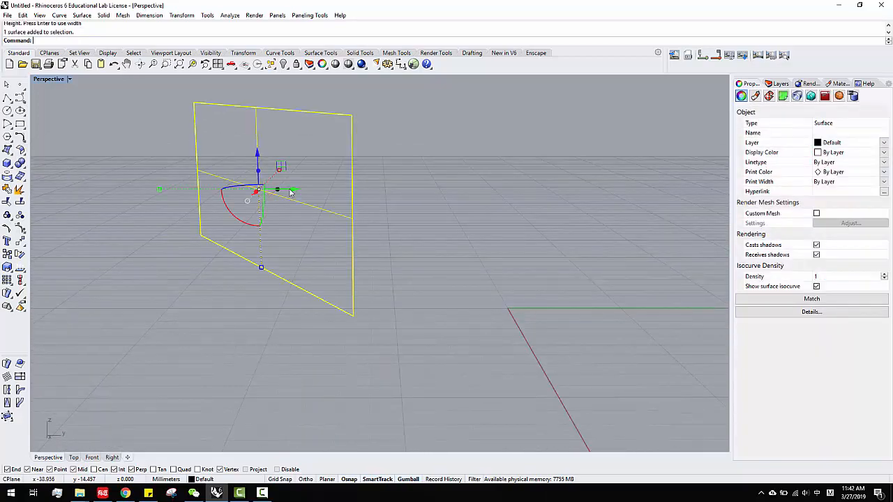
Offset the vertical surface into a solid at distance 6 with Corner=Round, BothSides=No and DeleteInput=Yes
scroll(357, 244, "down", 3)
right_click_drag(381, 249, 300, 249)
key("Escape")
left_click(300, 250)
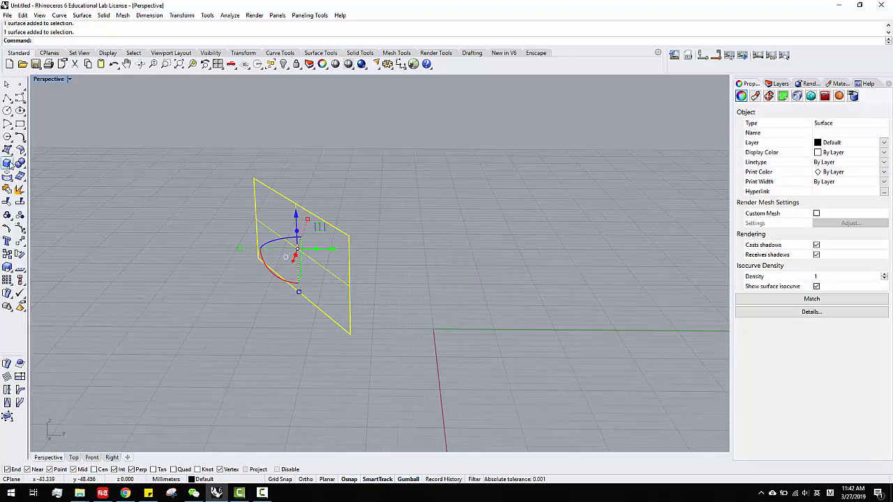
left_click(12, 159)
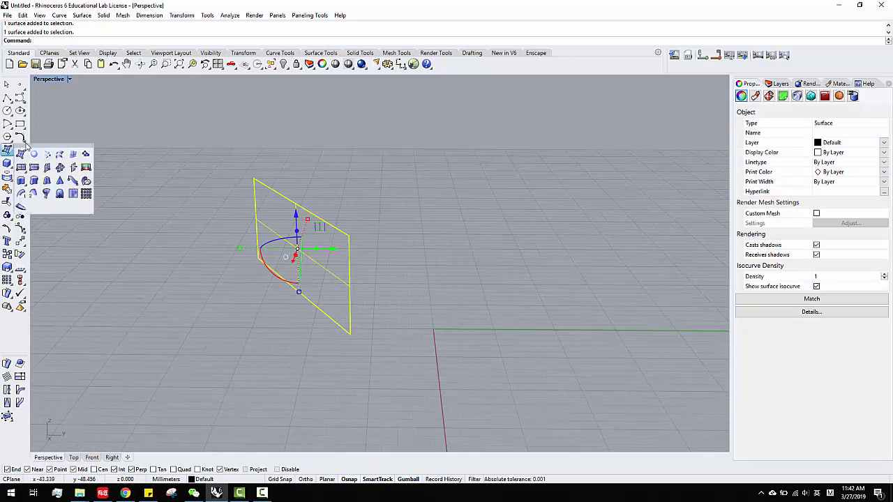
left_click(49, 141)
left_click(297, 212)
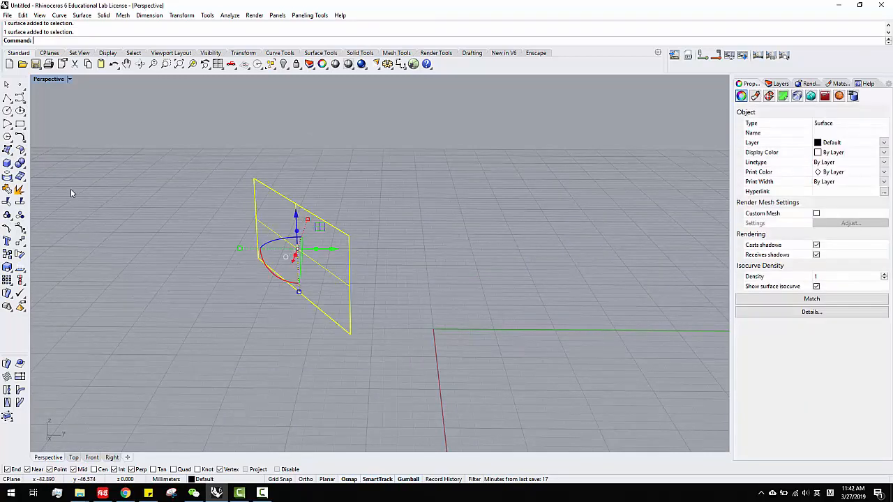
left_click(21, 160)
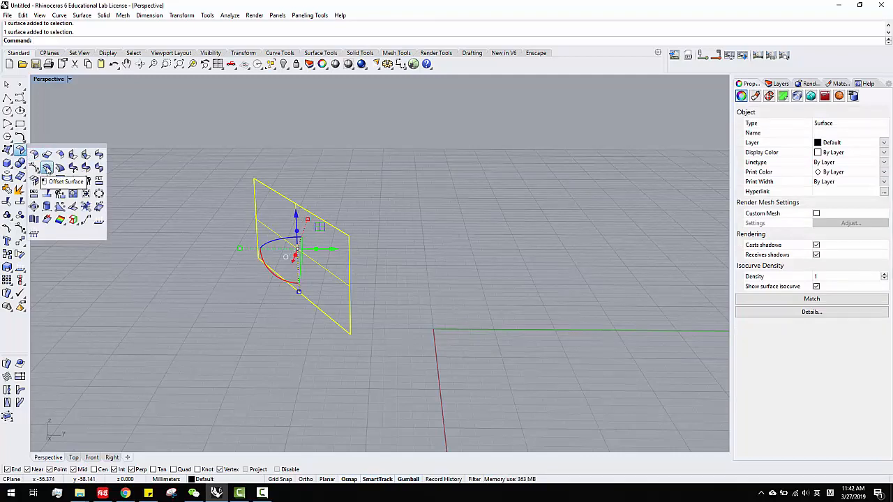
left_click(47, 168)
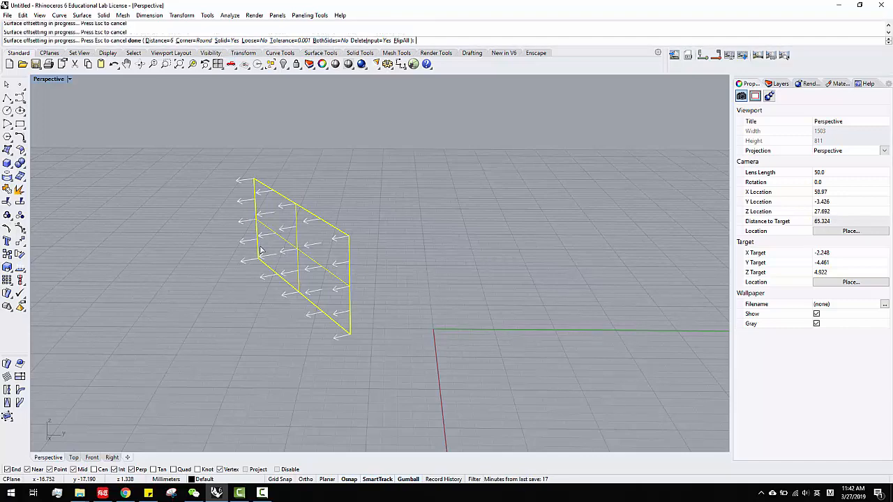
key("Return")
Examine the offset solid from several sides and check its object type
left_click(398, 243)
right_click_drag(303, 319, 342, 293)
left_click(286, 290)
scroll(276, 240, "up", 3)
left_click(349, 302)
scroll(409, 361, "down", 5)
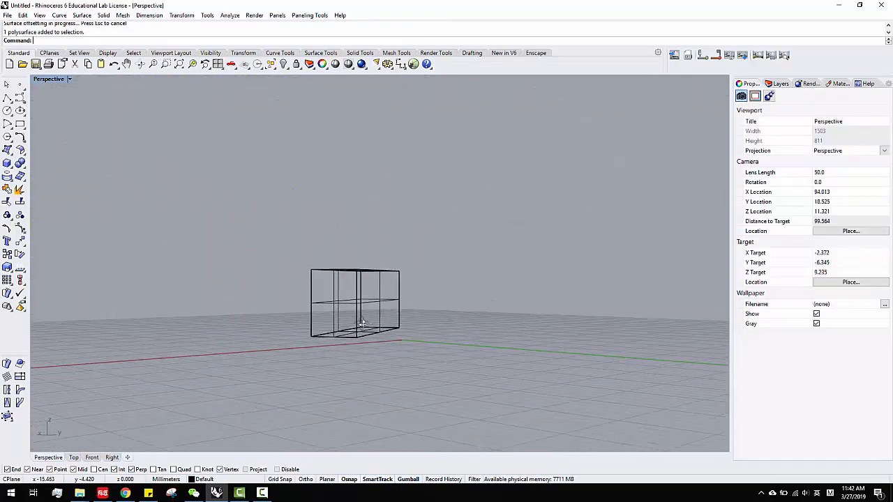
scroll(409, 361, "up", 4)
right_click_drag(408, 361, 340, 275)
left_click(397, 282)
left_click(447, 241)
scroll(371, 301, "down", 3)
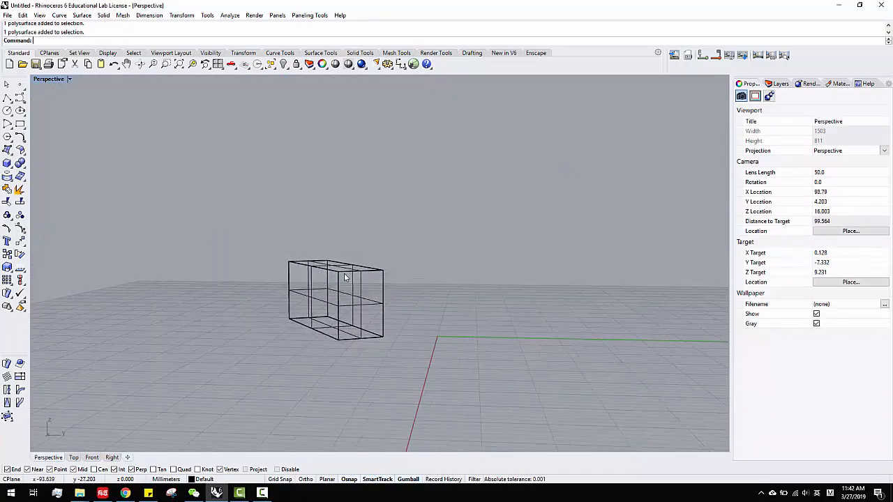
left_click(340, 275)
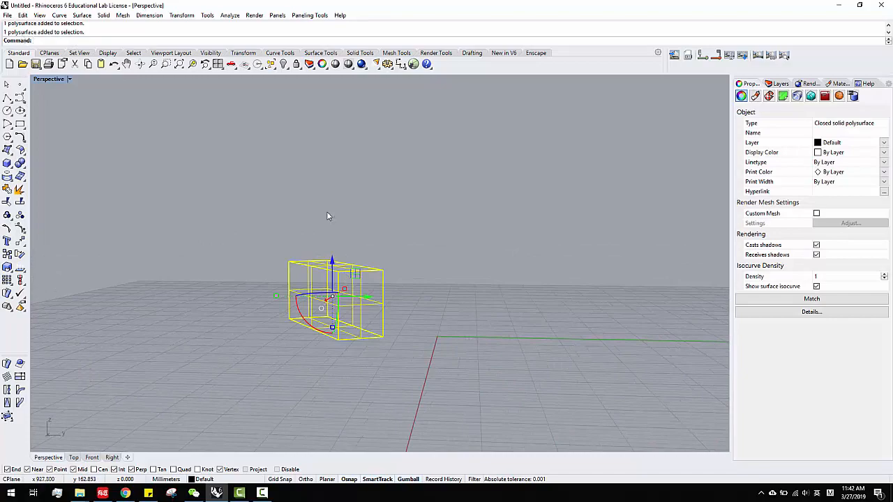
scroll(399, 319, "up", 4)
left_click(243, 381)
right_click_drag(243, 381, 321, 328)
left_click(319, 332)
right_click_drag(398, 313, 279, 173)
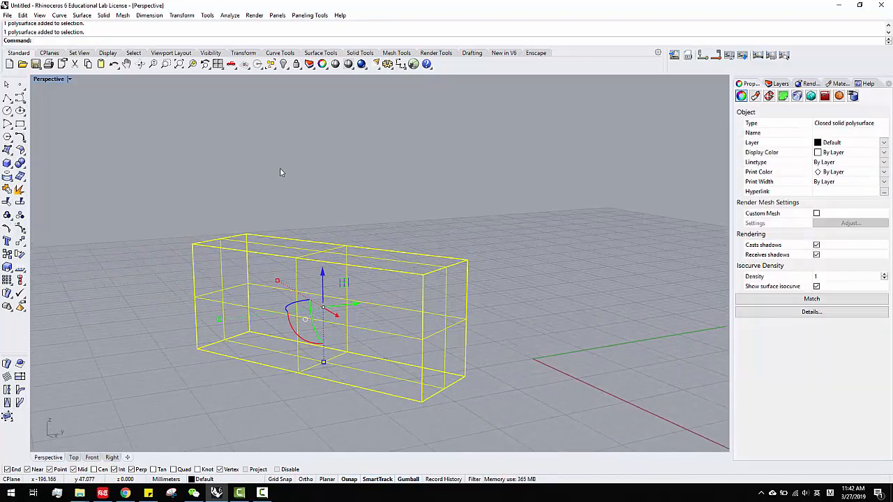
Float the Solid Creation and Solid Tools palettes in the viewport and close the Solid Creation one
left_click(11, 166)
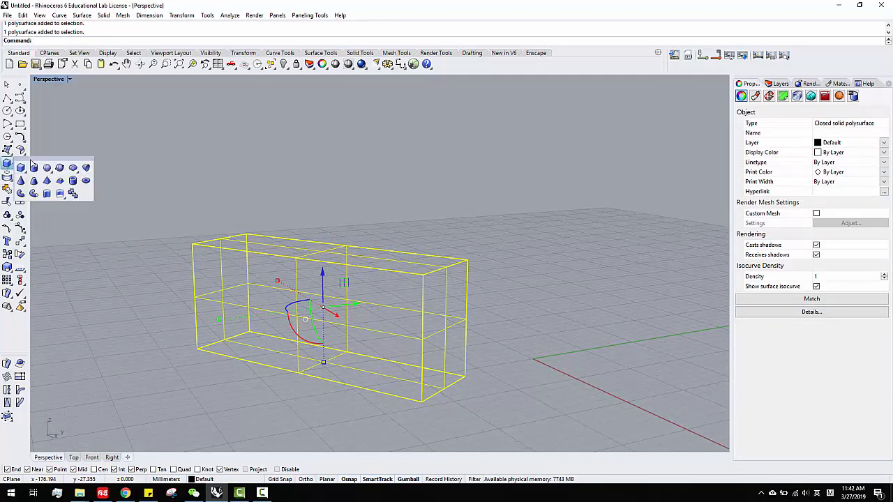
left_click_drag(31, 163, 209, 133)
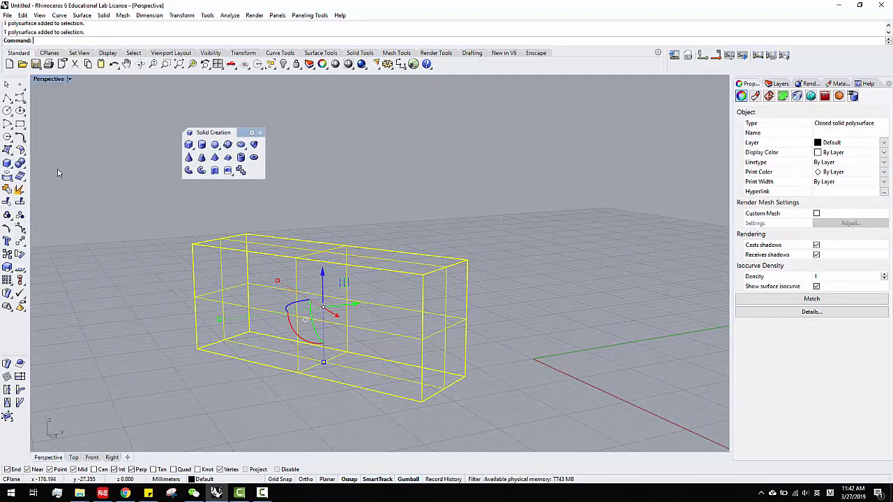
left_click(20, 166)
left_click_drag(59, 166, 460, 120)
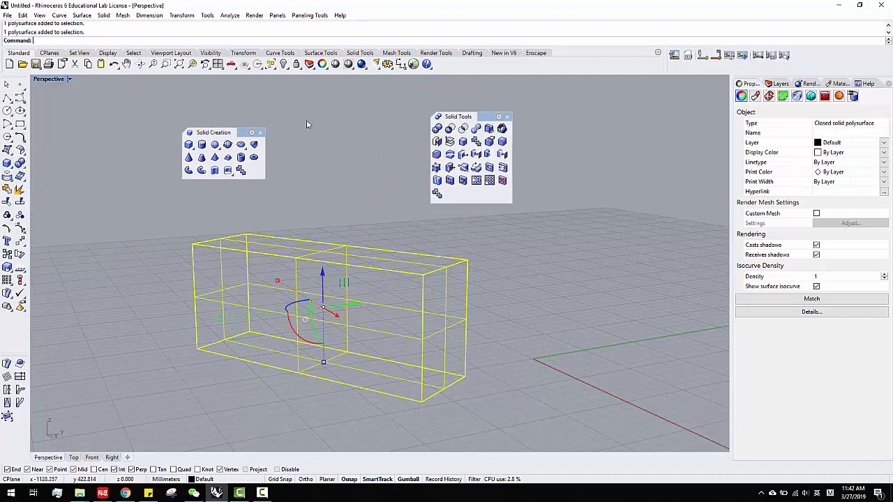
left_click(259, 134)
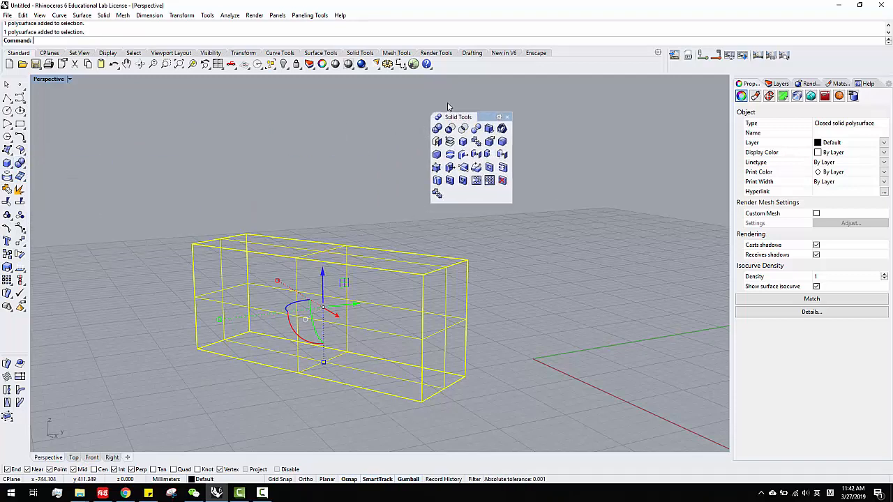
left_click(452, 182)
right_click_drag(337, 302, 359, 294)
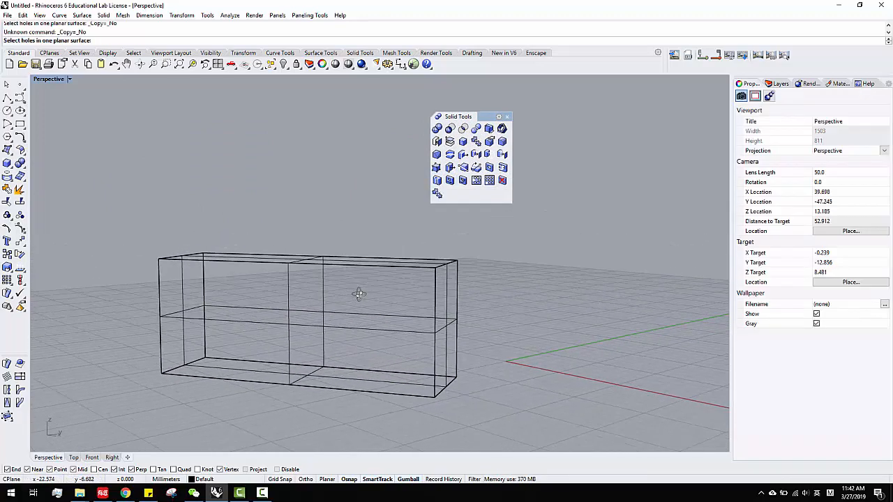
scroll(294, 310, "up", 2)
right_click_drag(311, 313, 294, 257, "shift")
right_click_drag(294, 257, 316, 286)
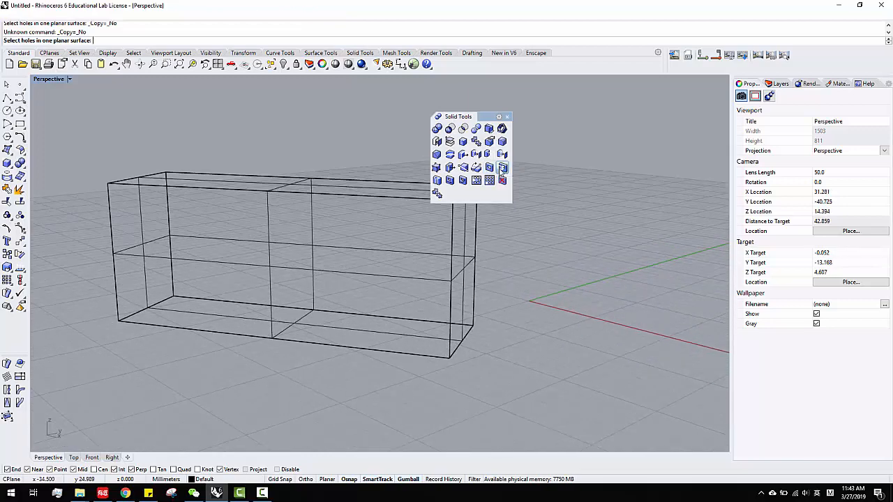
left_click(490, 169)
key("Escape")
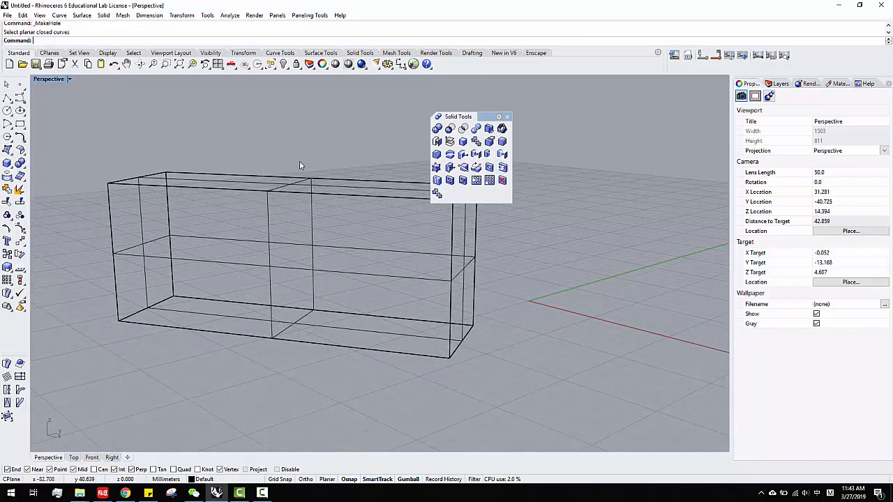
left_click(6, 84)
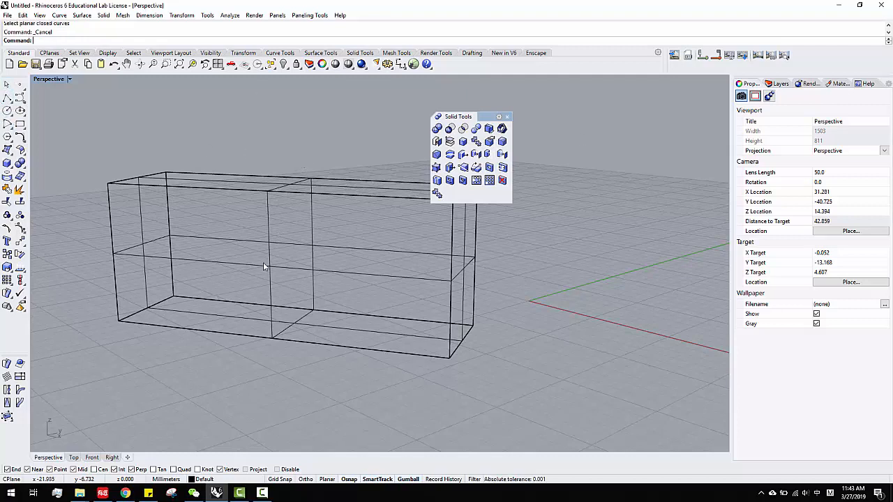
left_click(24, 129)
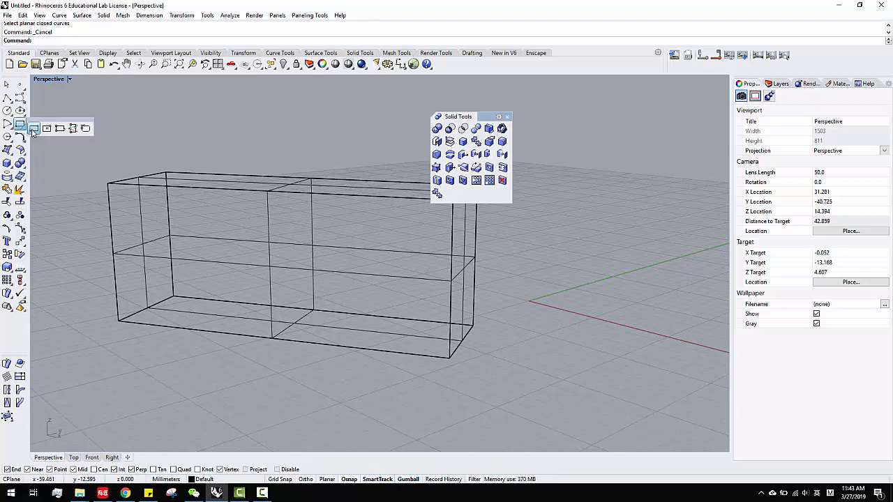
left_click(72, 129)
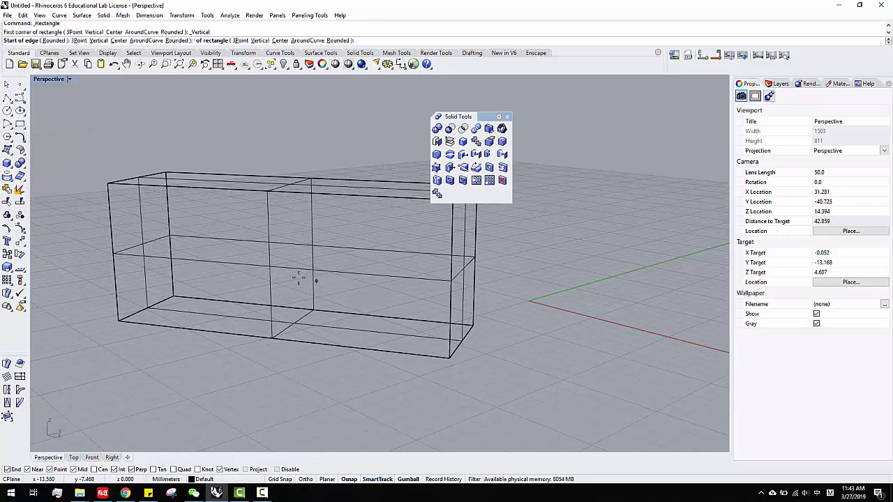
left_click(173, 282)
key("Escape")
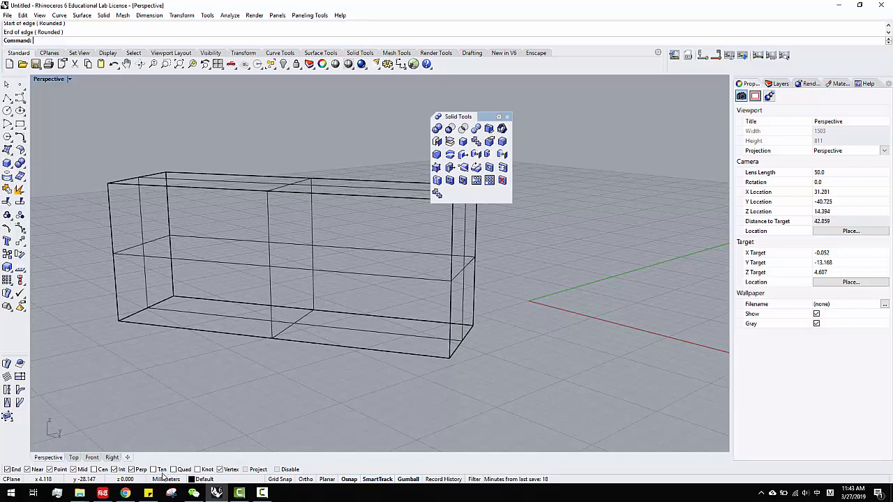
key("ctrl")
Start a vertical rectangle on the solid's long side face, placing its first corner with the one-shot OnSrf snap
left_click(24, 129)
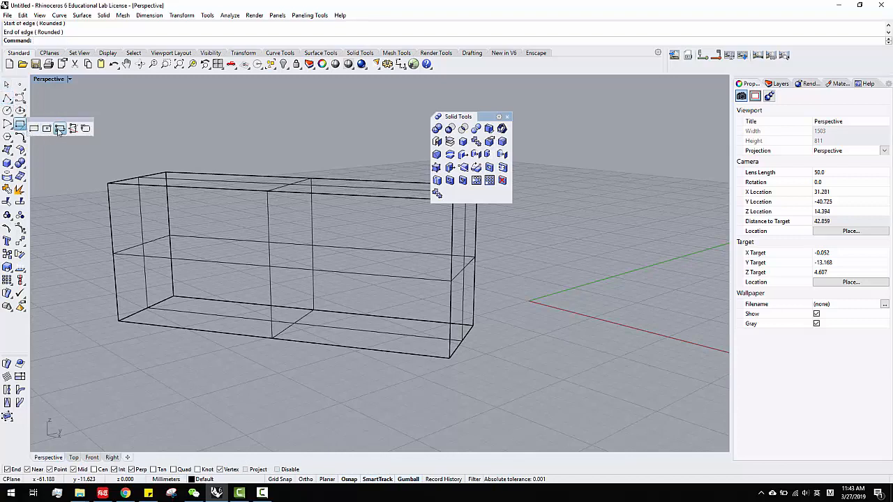
left_click(74, 129)
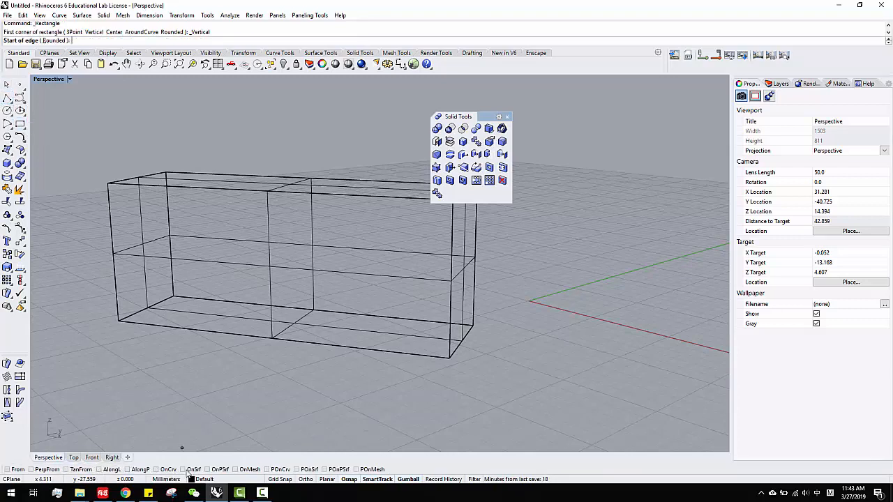
left_click(190, 470)
left_click(273, 269)
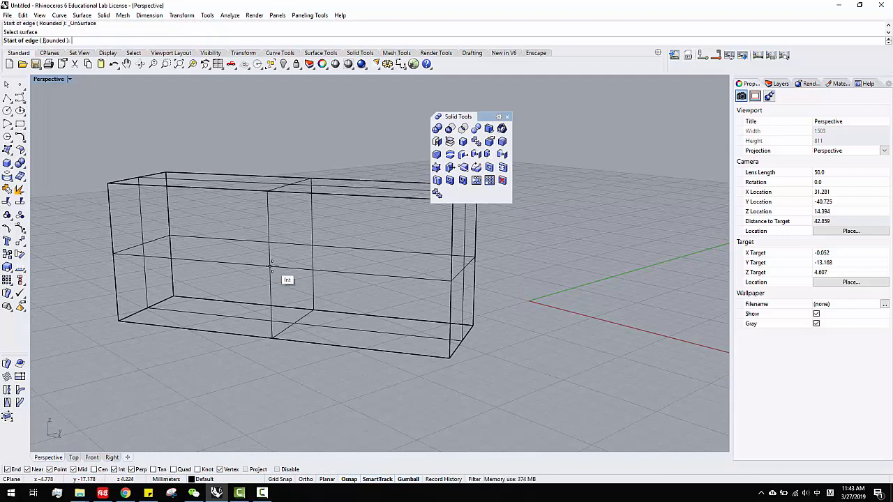
left_click(198, 289)
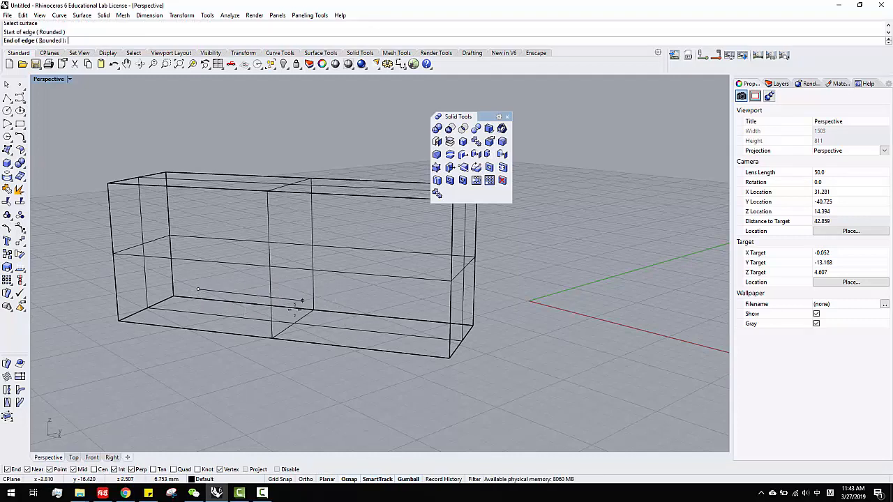
Finish the rectangle by placing its base edge's end on the same face with OnSrf and setting its height below the face's top edge
key("ctrl")
left_click(183, 472)
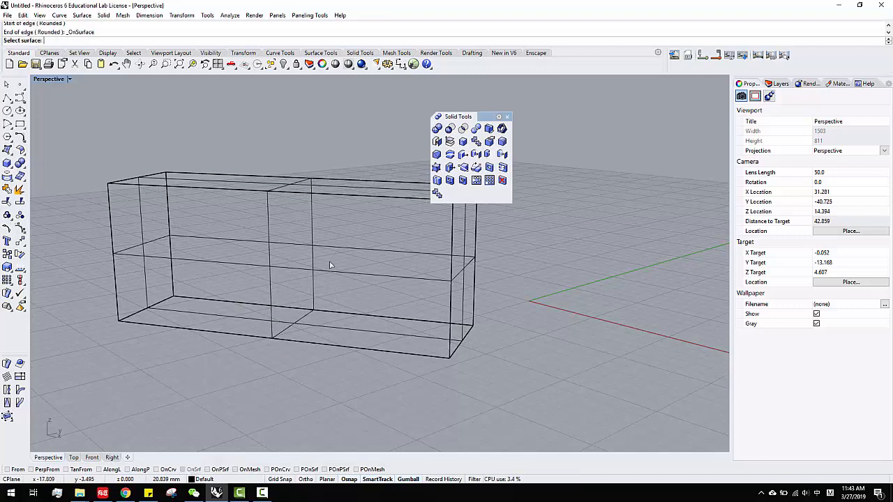
left_click(342, 281)
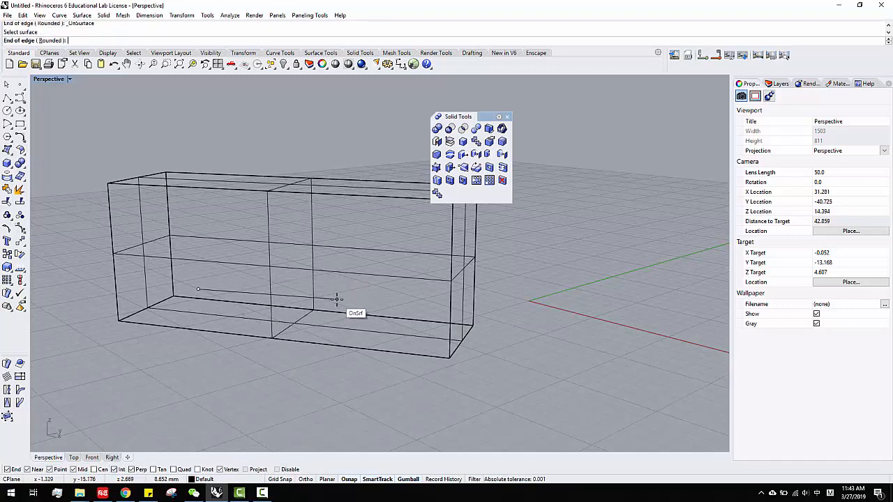
scroll(338, 299, "up", 3)
right_click_drag(339, 300, 409, 289)
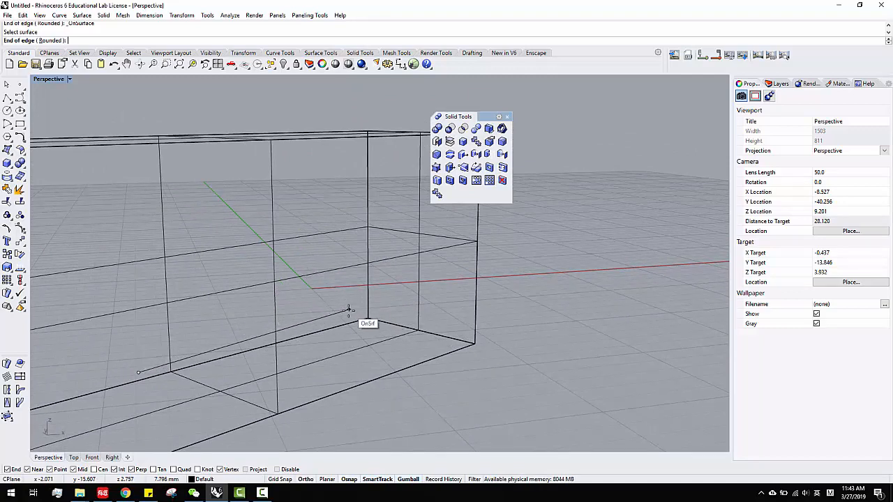
right_click_drag(340, 308, 303, 313)
left_click(303, 313)
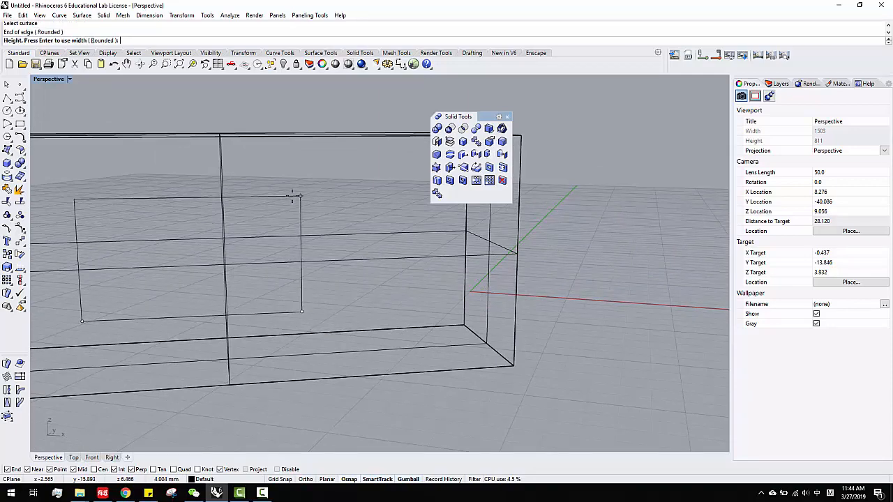
left_click(295, 214)
right_click_drag(295, 215, 266, 306)
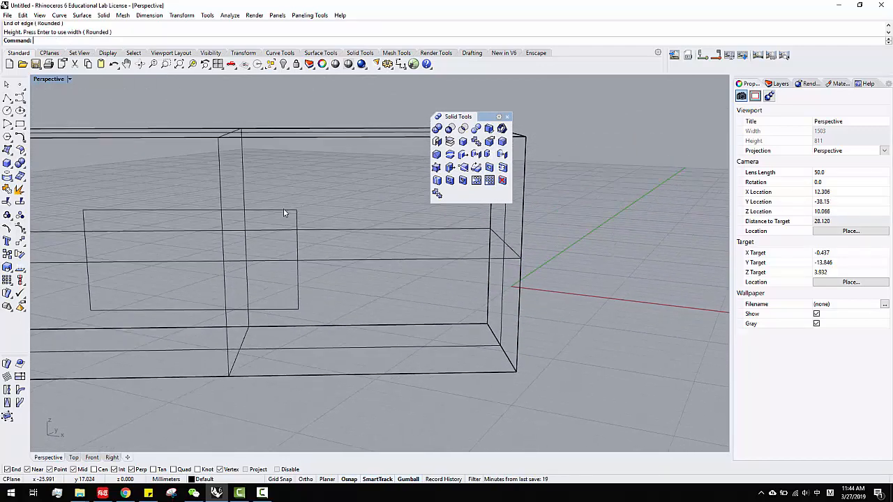
Cut a rectangular through-hole in the solid with MakeHole, using the drawn rectangle and a depth point beyond the solid
left_click(503, 169)
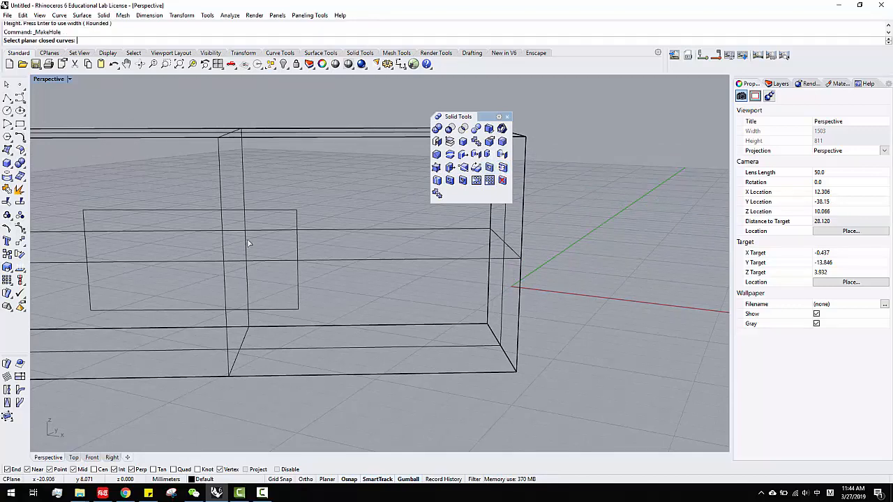
left_click(249, 212)
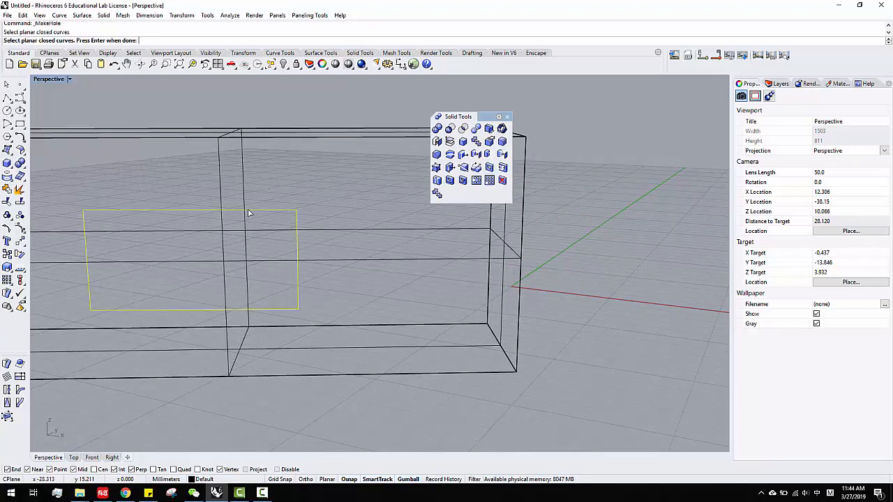
key("Return")
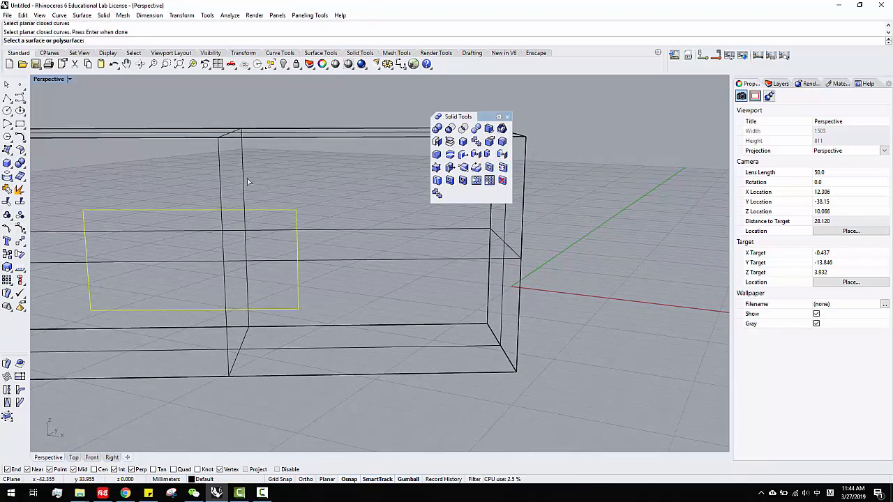
left_click(223, 173)
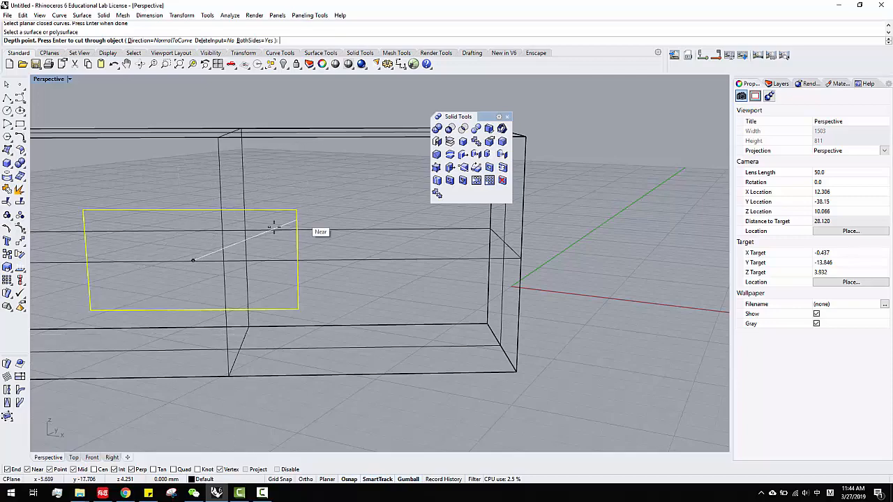
scroll(323, 252, "down", 4)
right_click_drag(324, 253, 244, 242)
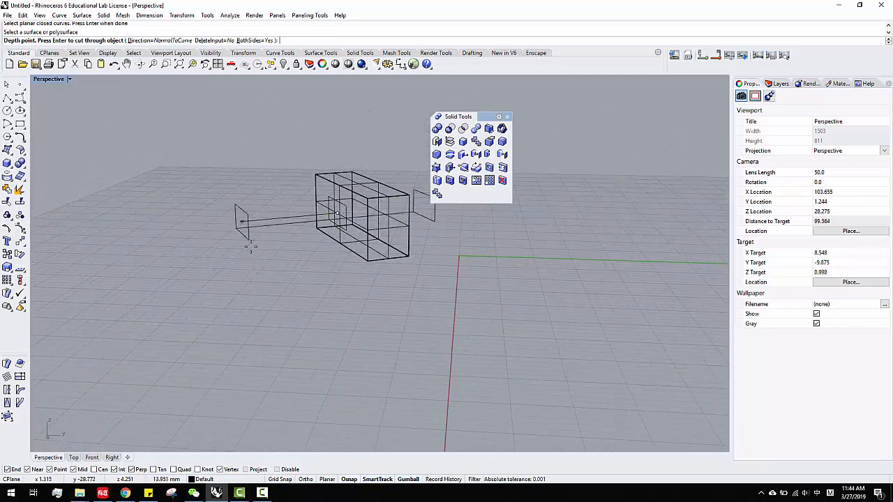
left_click(267, 247)
Switch the perspective view to Shaded display and inspect the cut hole
right_click_drag(337, 259, 426, 249)
left_click(352, 69)
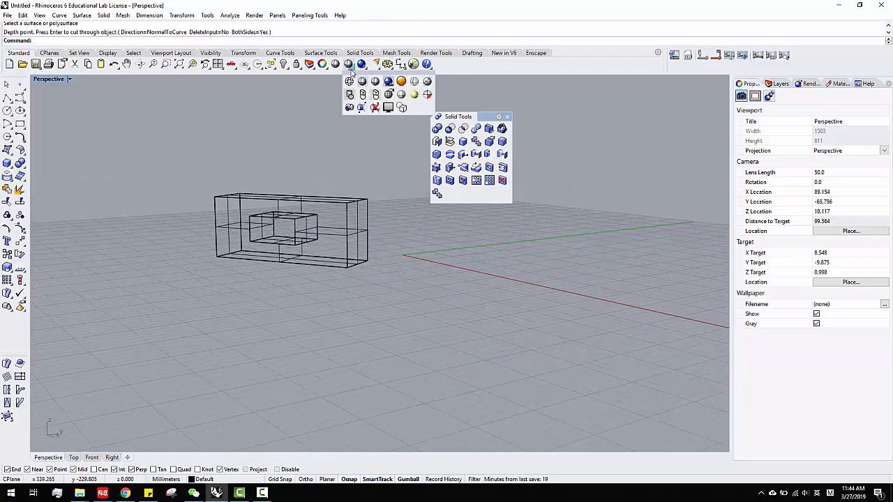
left_click(362, 81)
mouse_move(330, 270)
right_mouse_down()
mouse_move(397, 245)
mouse_move(504, 254)
mouse_move(419, 259)
right_mouse_up()
scroll(306, 249, "up", 5)
scroll(362, 259, "down", 5)
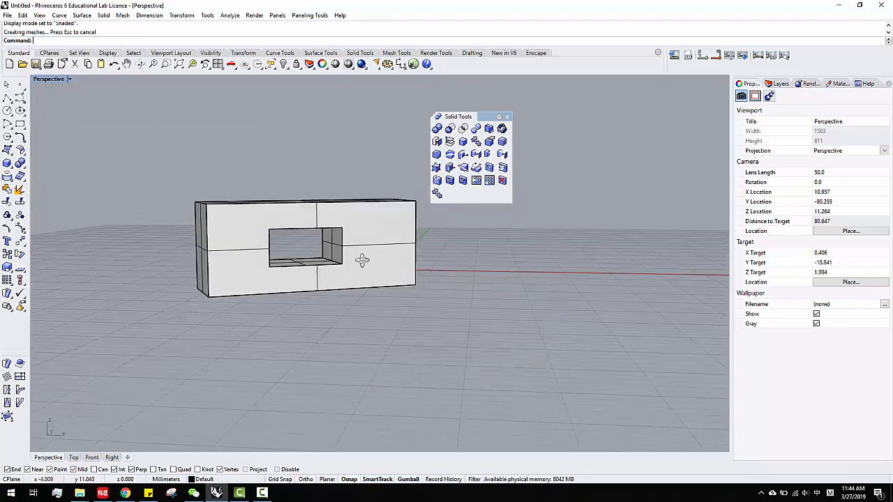
Move the rectangular hole horizontally along the long face towards the face's right end
right_click_drag(363, 259, 314, 249)
scroll(302, 253, "up", 3)
scroll(314, 249, "up", 2)
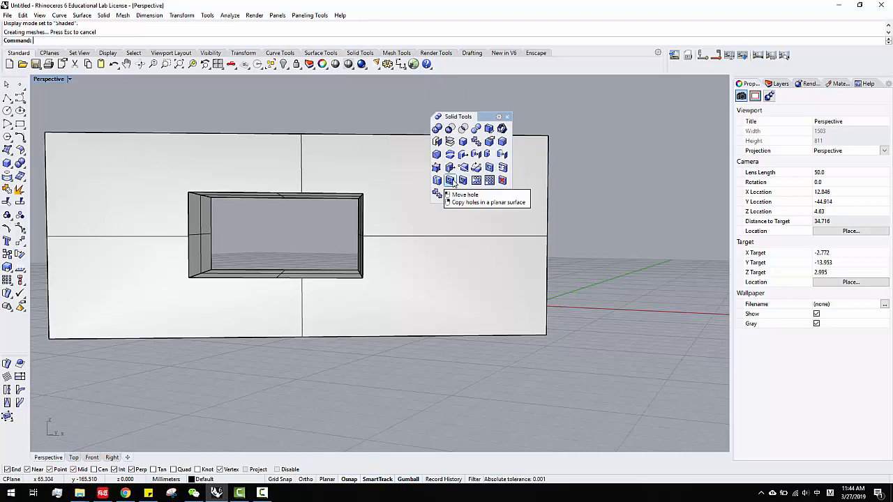
left_click(453, 183)
left_click(362, 206)
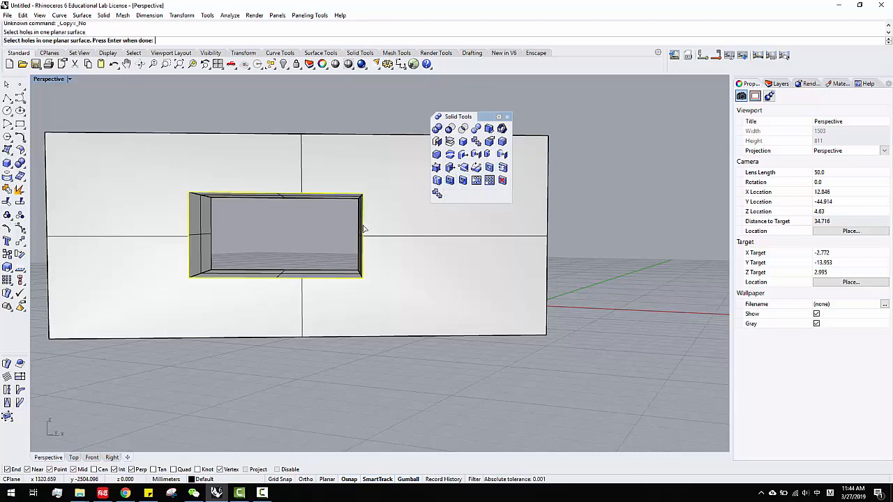
key("Return")
left_click(361, 235)
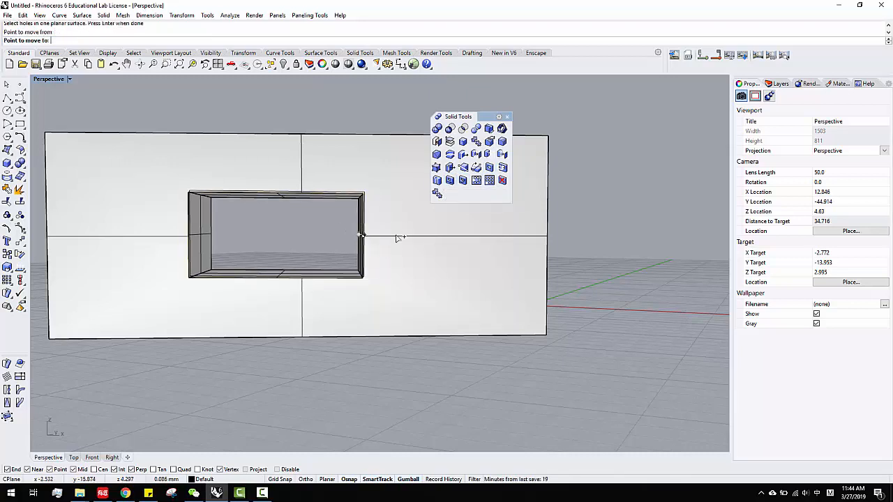
left_click(485, 235)
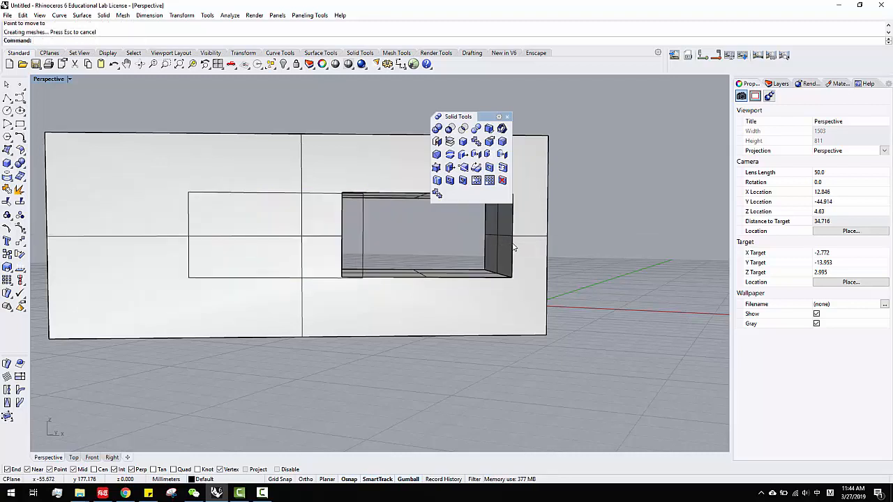
Delete the leftover rectangle curve from the solid's long face
left_click(513, 247)
left_click(415, 220)
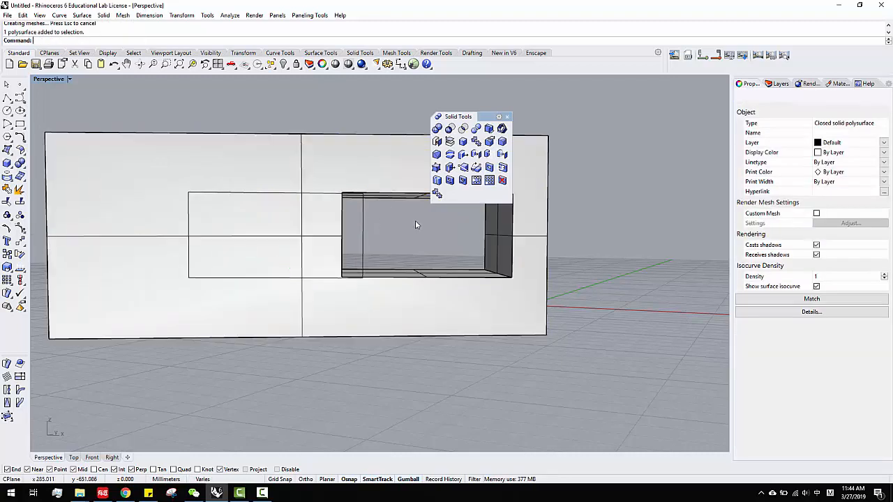
left_click(363, 221)
key("Delete")
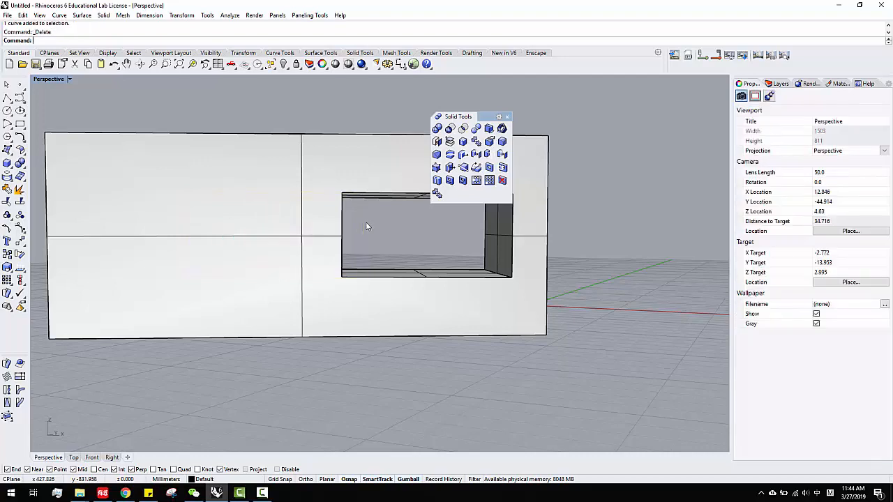
Rotate the hole slightly counterclockwise about its lower-left corner, using its lower-right corner as the reference point
right_click_drag(438, 226, 460, 193)
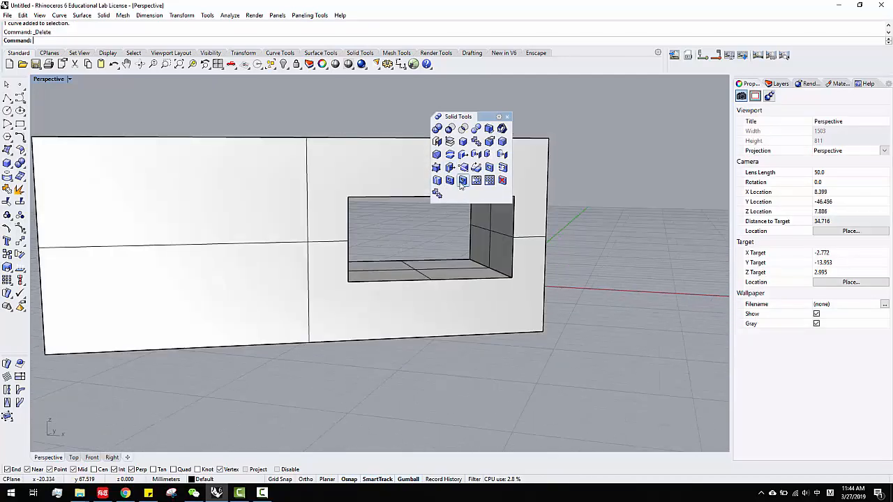
left_click(463, 180)
left_click(364, 199)
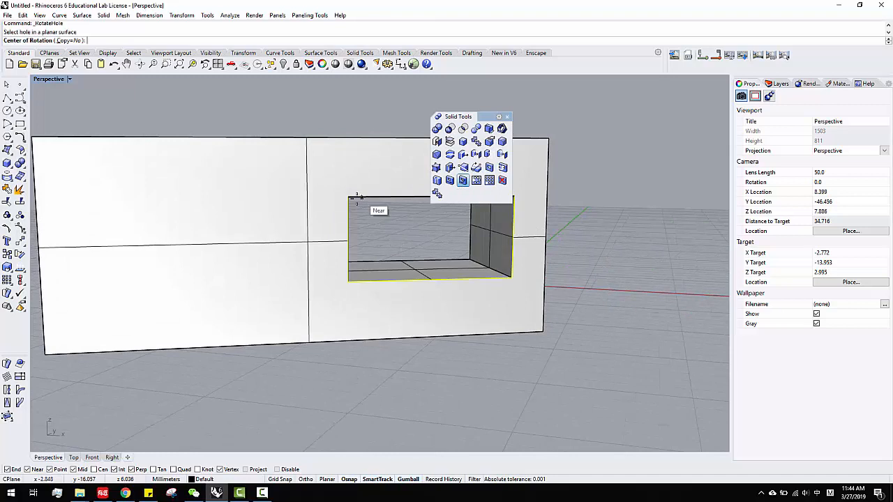
left_click(348, 283)
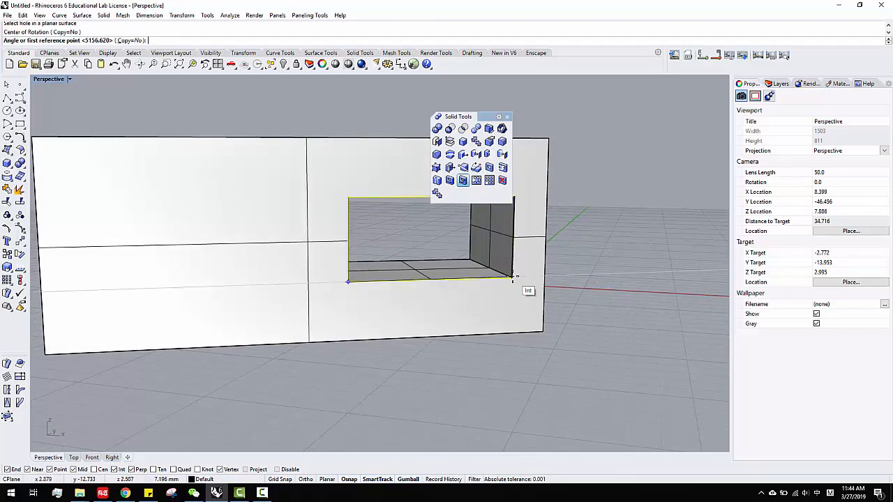
left_click(513, 278)
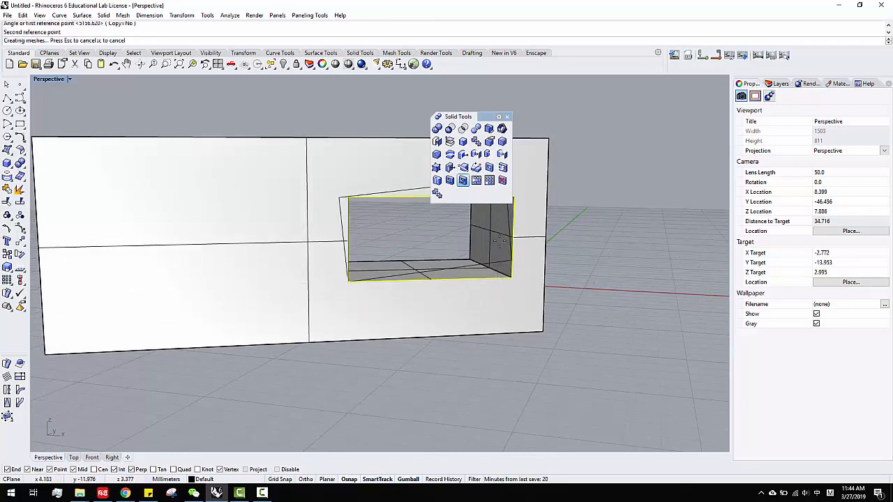
left_click(524, 259)
Create a four-cornered flat surface from corner points on the ground grid beside the solid
scroll(311, 261, "down", 6)
right_click_drag(377, 286, 292, 285)
scroll(392, 301, "down", 4)
scroll(245, 271, "up", 9)
scroll(285, 275, "down", 9)
scroll(292, 286, "up", 2)
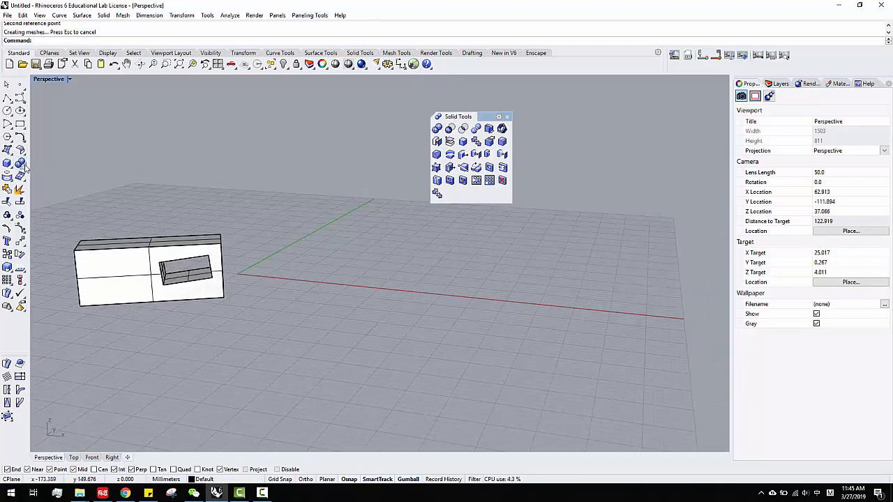
left_click(8, 150)
left_click(338, 307)
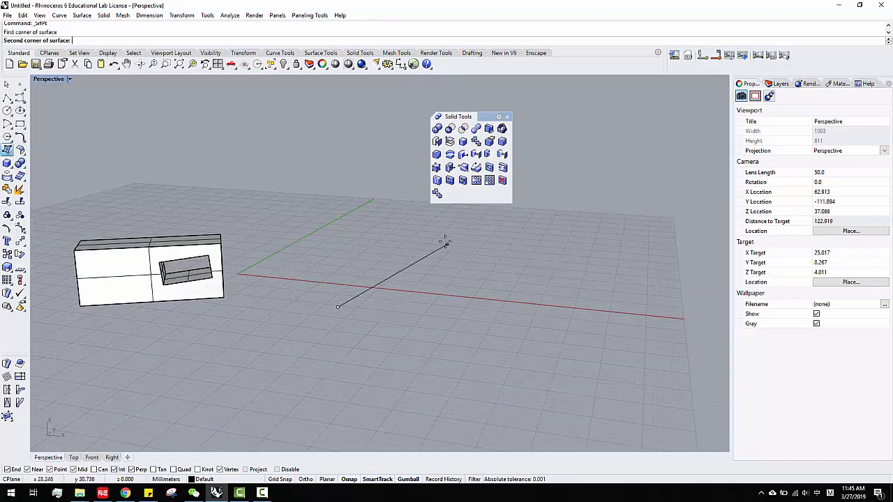
left_click(436, 235)
left_click(590, 280)
left_click(507, 380)
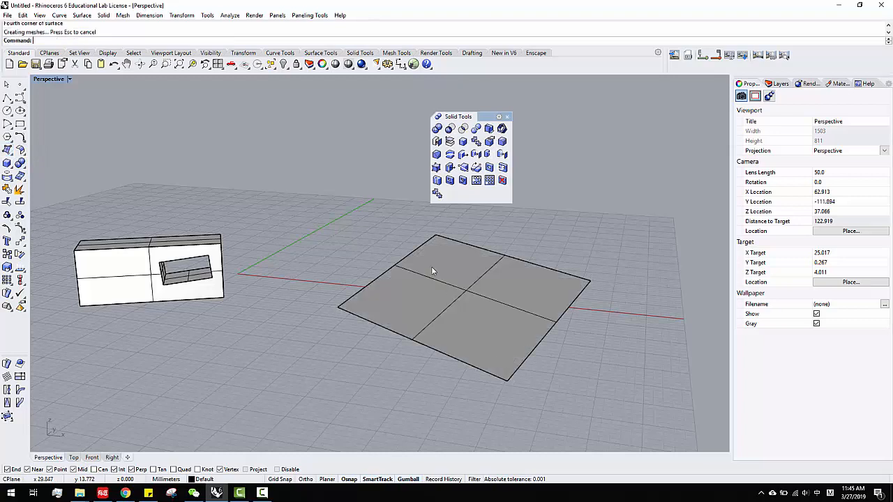
Turn on the new surface's control points and raise its fourth corner point vertically
left_click(459, 297)
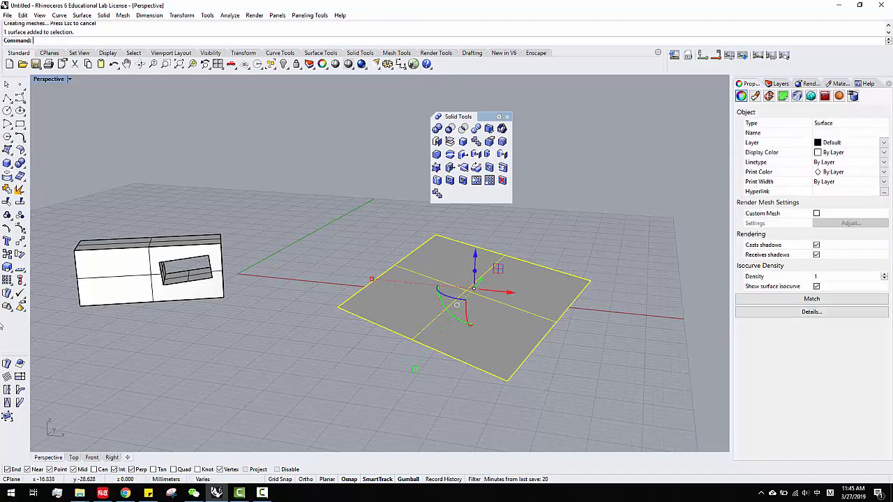
left_click(8, 229)
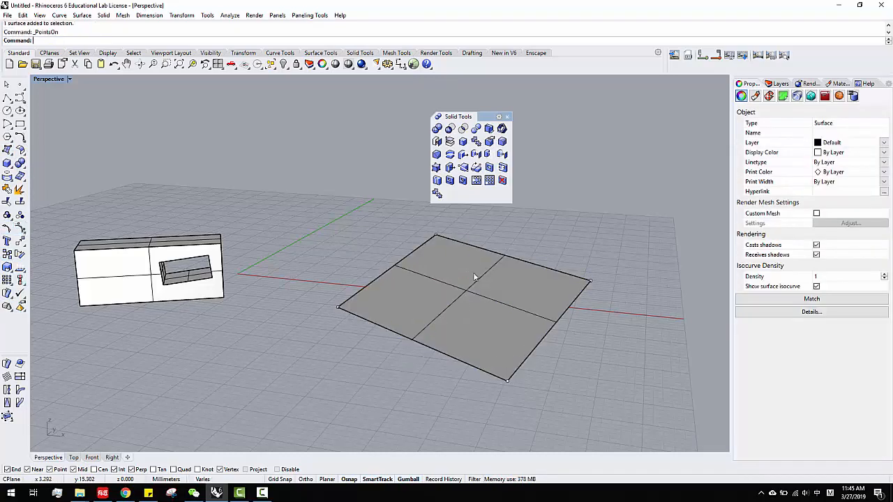
right_click_drag(541, 391, 548, 321)
left_click(486, 303)
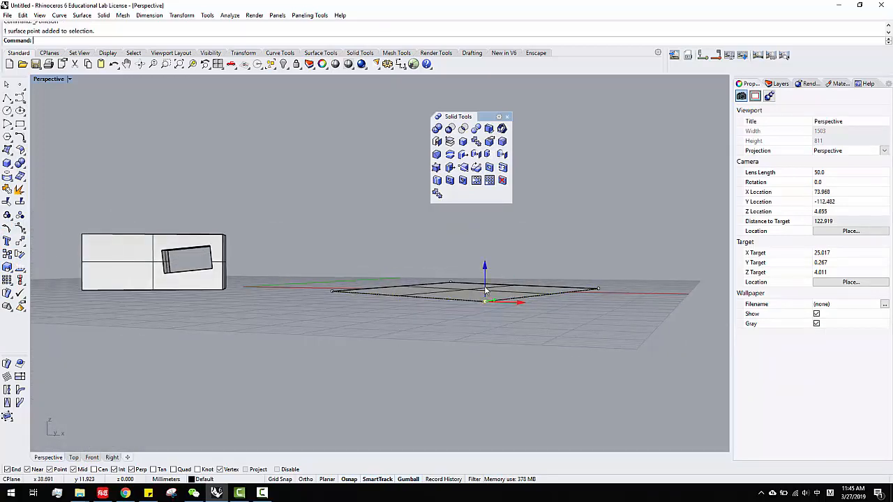
left_click_drag(486, 291, 486, 236)
right_click_drag(452, 305, 485, 294)
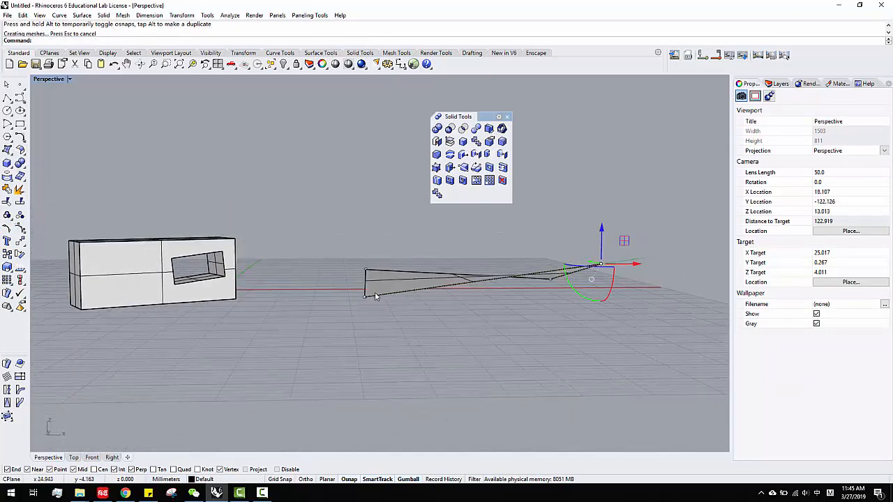
Raise the surface's corner point diagonally opposite the lifted corner
left_click(366, 297)
left_click_drag(363, 272, 365, 276)
right_click_drag(394, 271, 432, 289)
left_click(313, 243)
left_click_drag(313, 229, 313, 187)
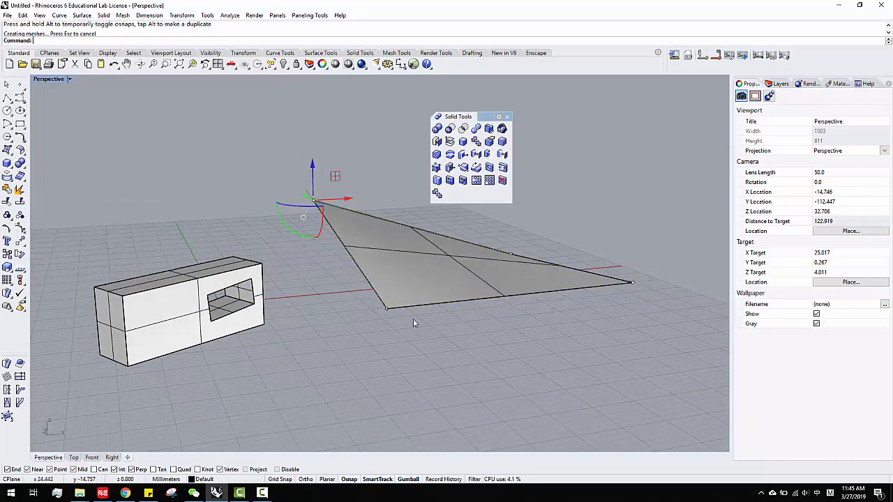
Raise a third corner point, the first one placed, between the two lifted corners and deselect it
left_click(432, 244)
left_click(402, 337)
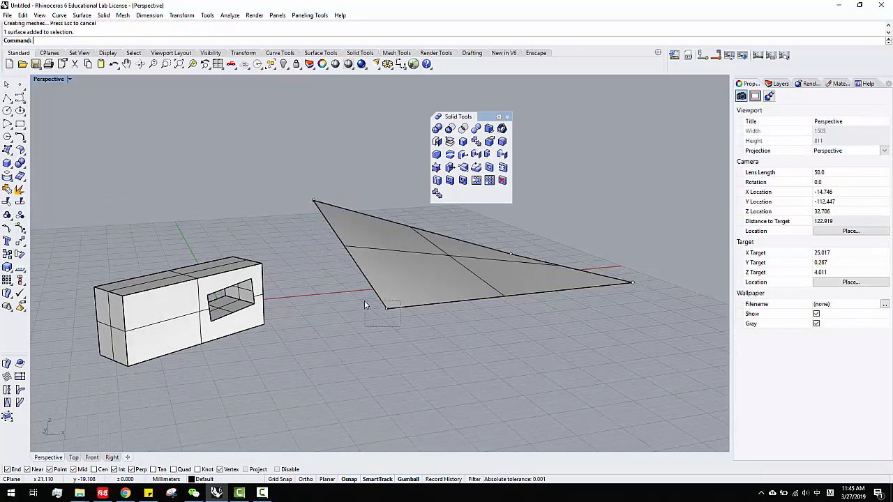
left_click(386, 309)
left_click_drag(387, 284, 387, 250)
left_click(468, 348)
Offset the twisted surface into a closed solid with distance 6, Solid=Yes and DeleteInput=Yes
right_click_drag(467, 349, 467, 265)
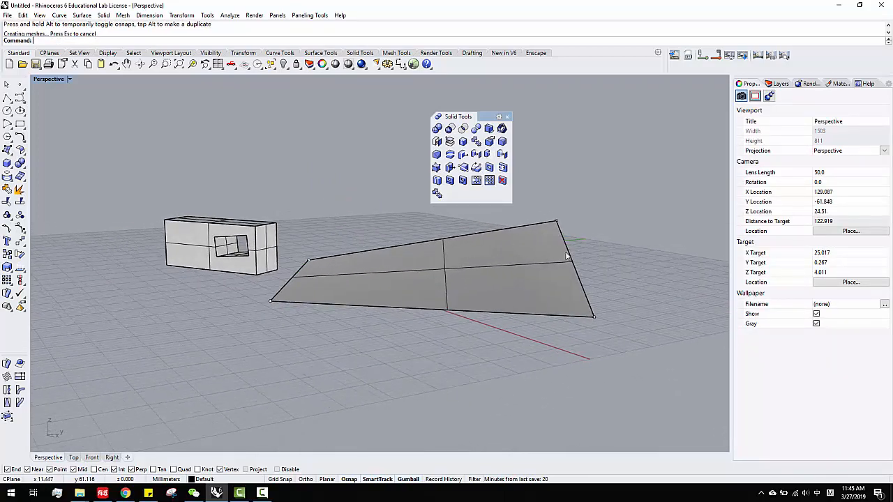
scroll(468, 277, "up", 4)
left_click(349, 271)
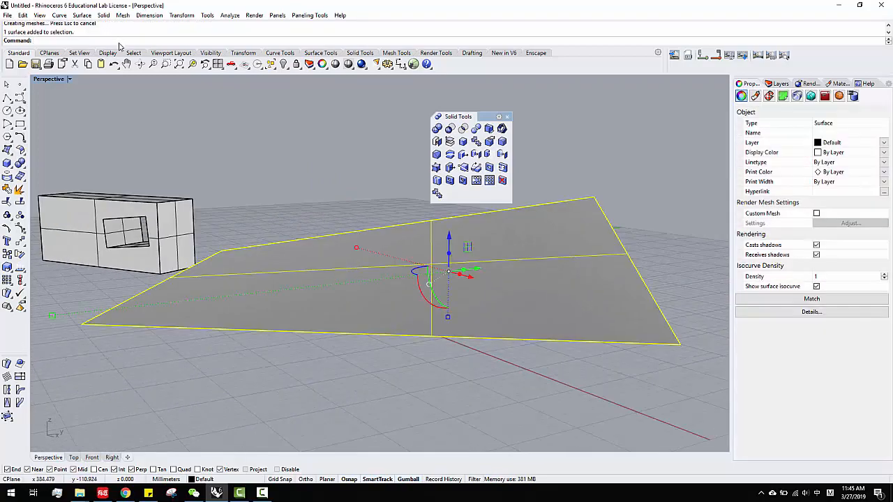
left_click(21, 151)
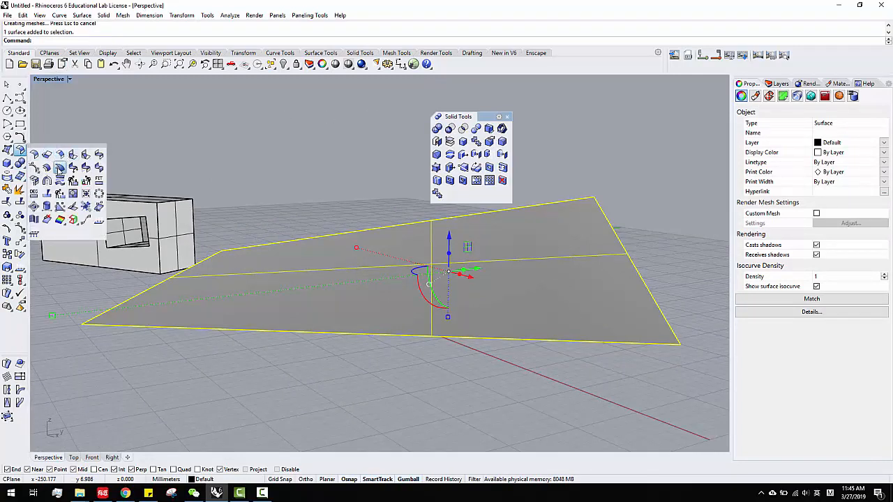
left_click(60, 168)
key("Return")
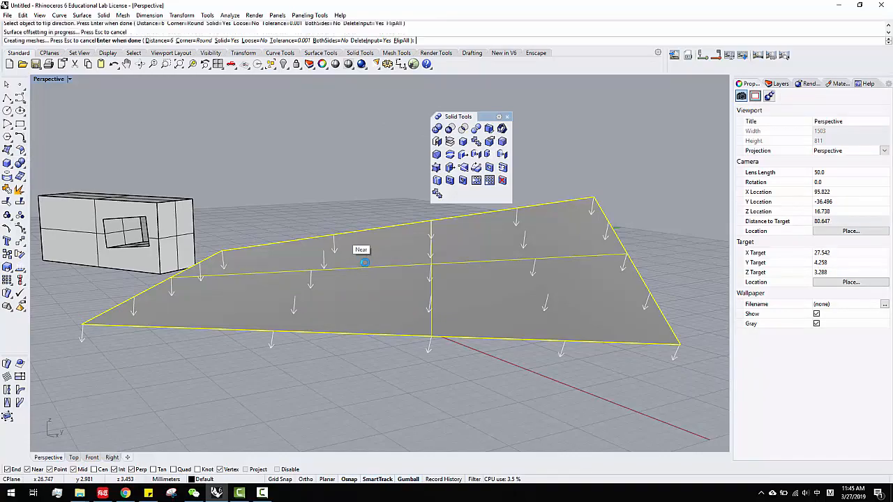
Move the twisted solid vertically upward and deselect it
right_click_drag(315, 272, 338, 298)
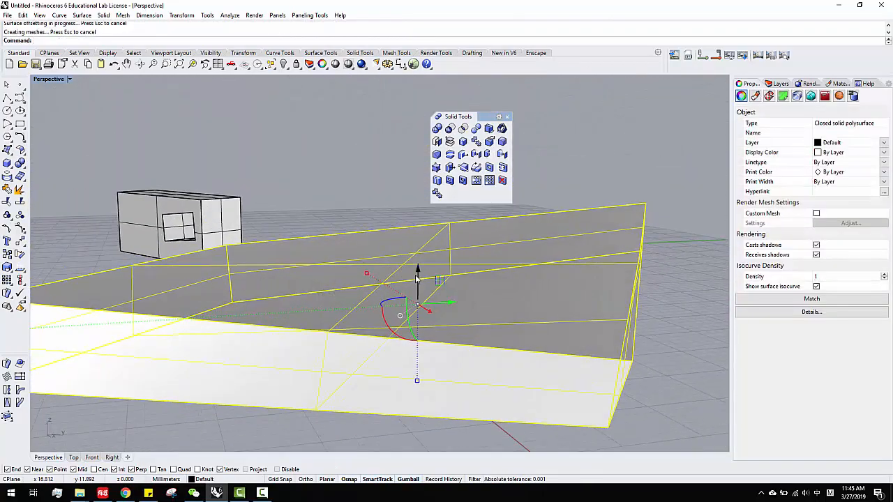
right_click_drag(417, 279, 420, 371)
left_click_drag(417, 359, 416, 323)
key("Escape")
Draw a corner-to-corner rectangle on the construction plane, inside the middle of the twisted solid's footprint
right_click_drag(562, 345, 468, 270)
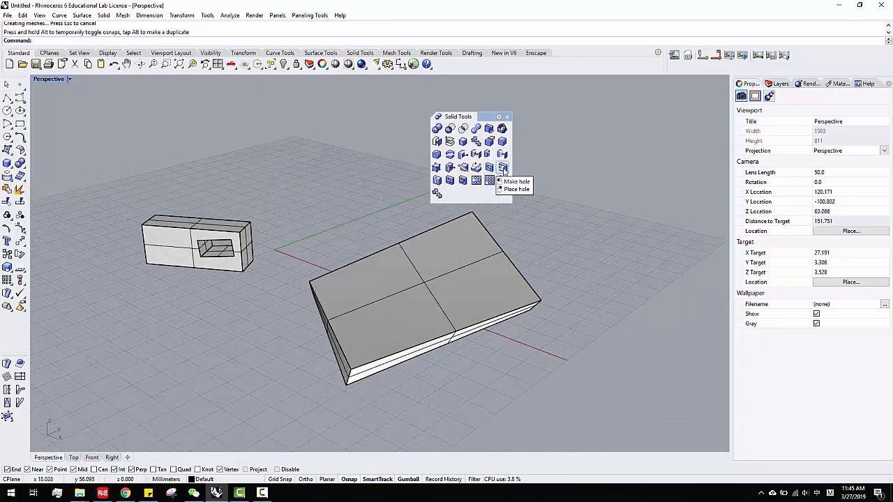
right_click_drag(419, 288, 389, 269)
scroll(390, 272, "up", 4)
mouse_move(412, 300)
right_mouse_down()
mouse_move(410, 316)
mouse_move(418, 293)
right_mouse_up()
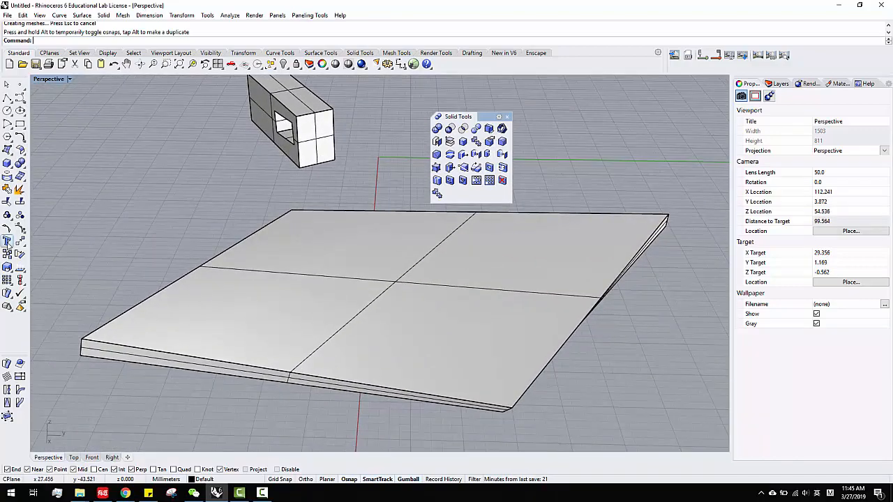
left_click(19, 126)
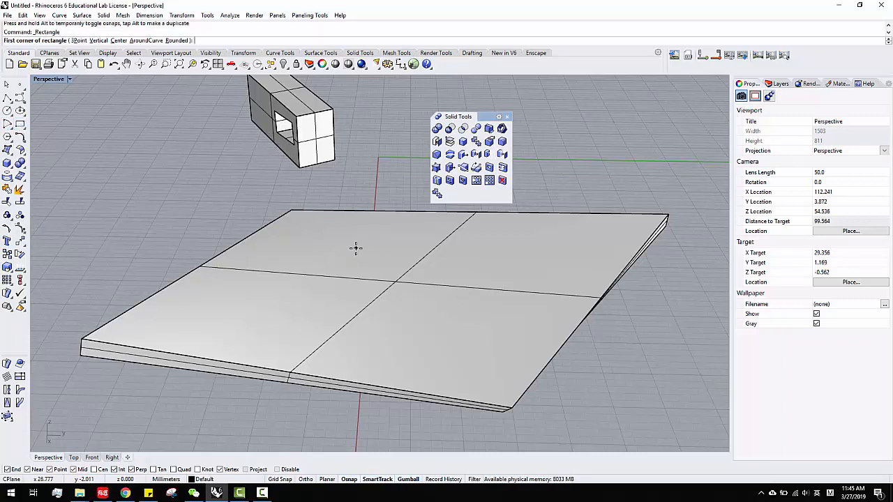
right_click_drag(370, 223, 368, 283)
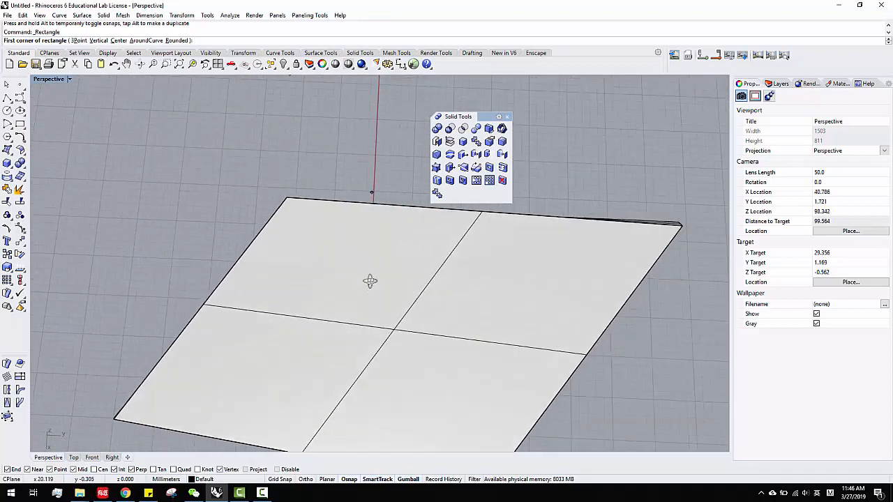
scroll(363, 285, "down", 4)
left_click(356, 283)
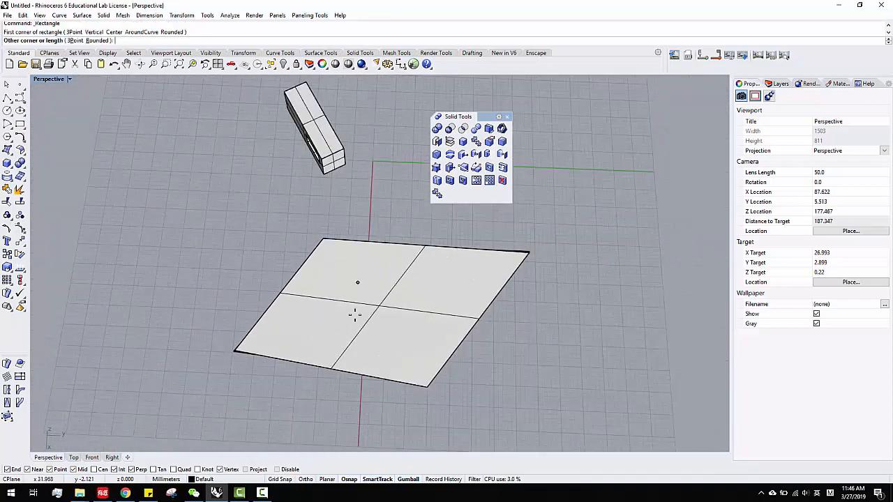
left_click(411, 340)
Cut a rectangular hole through the twisted solid with WireCut, using the rectangle beneath it as the cutter, and clear the selection
right_click_drag(365, 338, 392, 227)
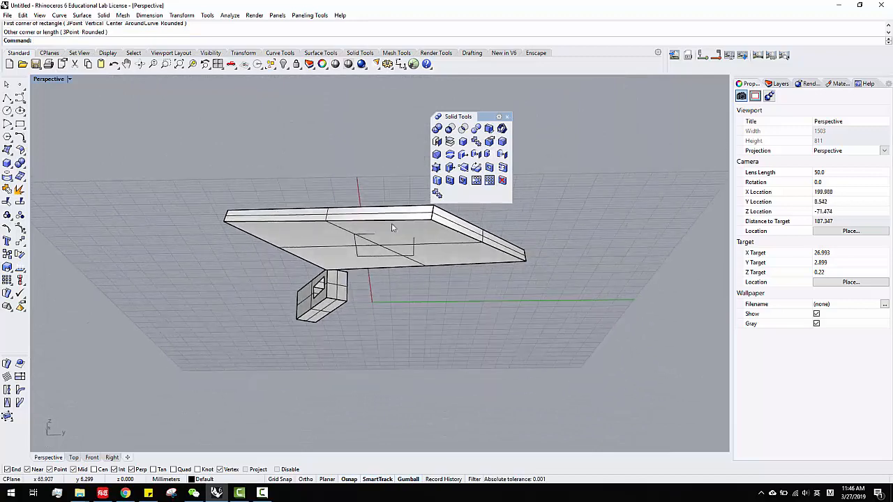
left_click(403, 263)
left_click(429, 286)
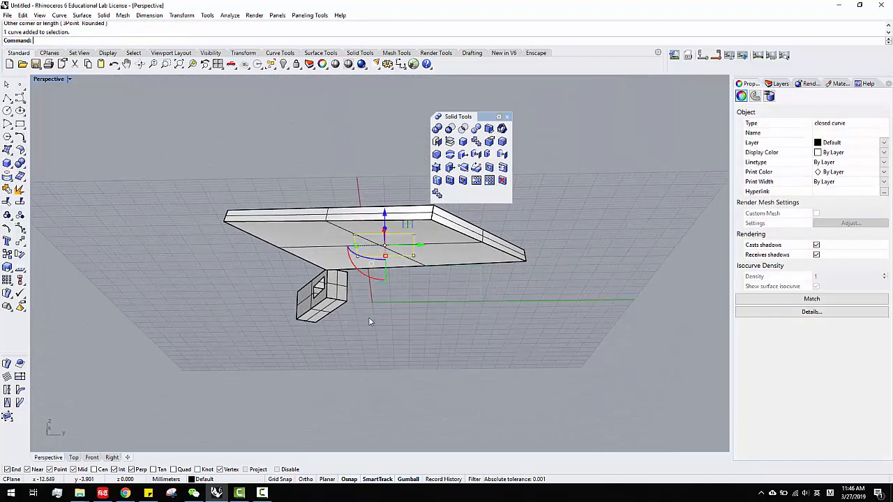
right_click_drag(368, 317, 445, 226)
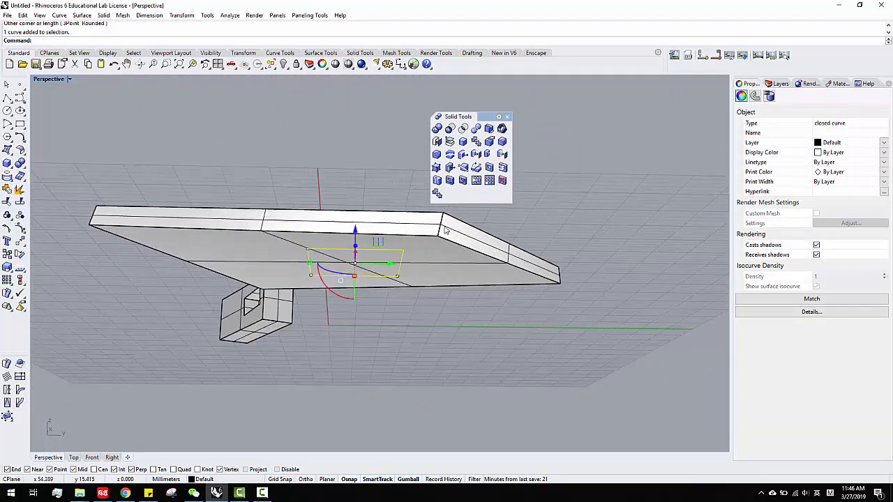
left_click(450, 155)
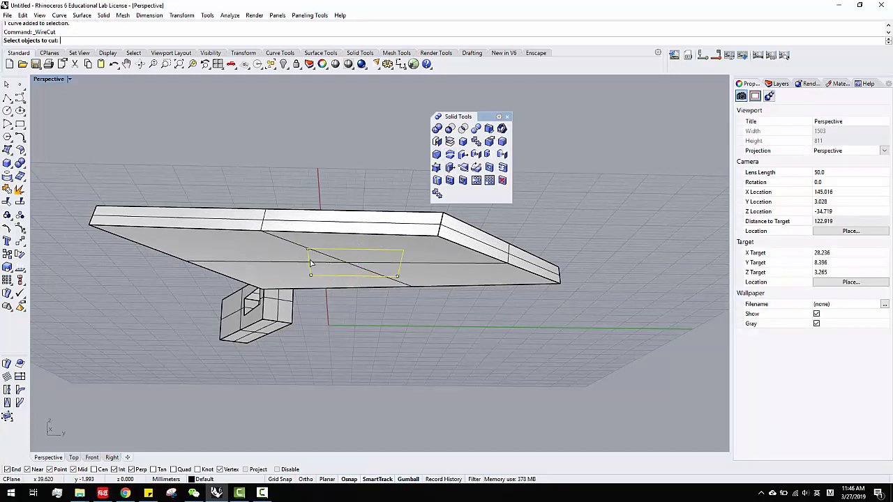
left_click(284, 246)
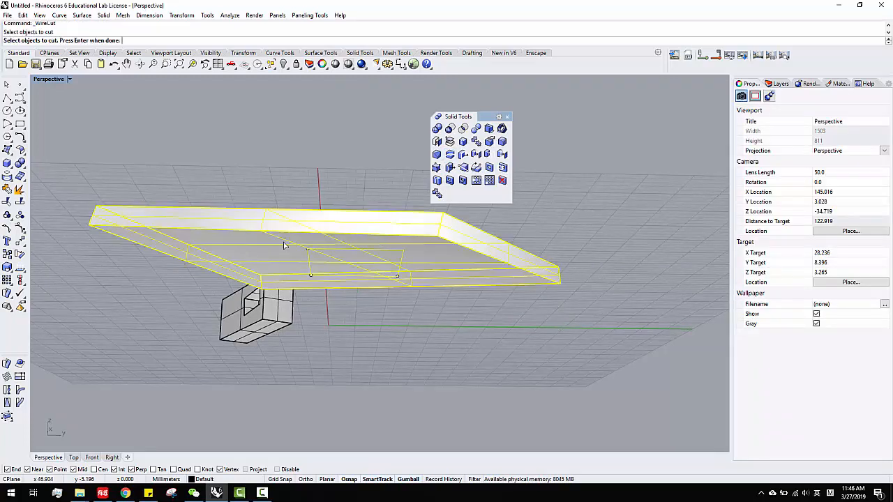
right_click(334, 225)
right_click_drag(348, 202, 350, 240)
left_click(354, 225)
right_click_drag(432, 311, 367, 309)
right_click(234, 161)
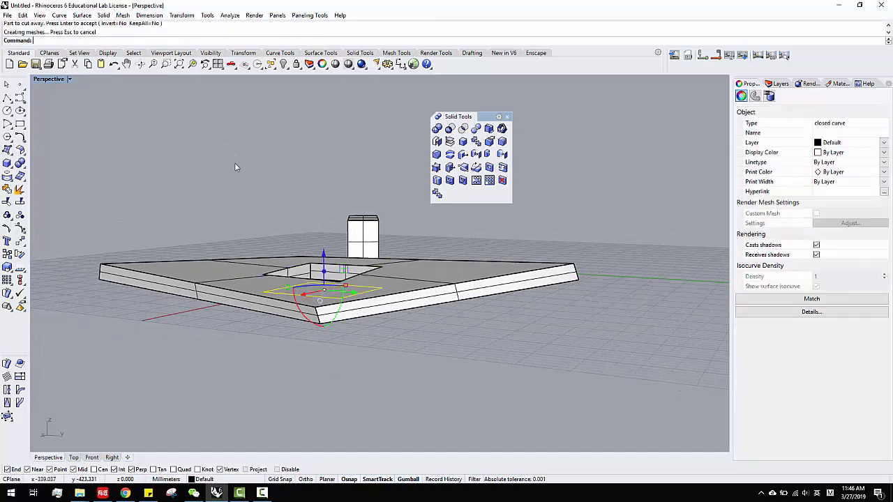
right_click_drag(292, 250, 393, 249)
key("Escape")
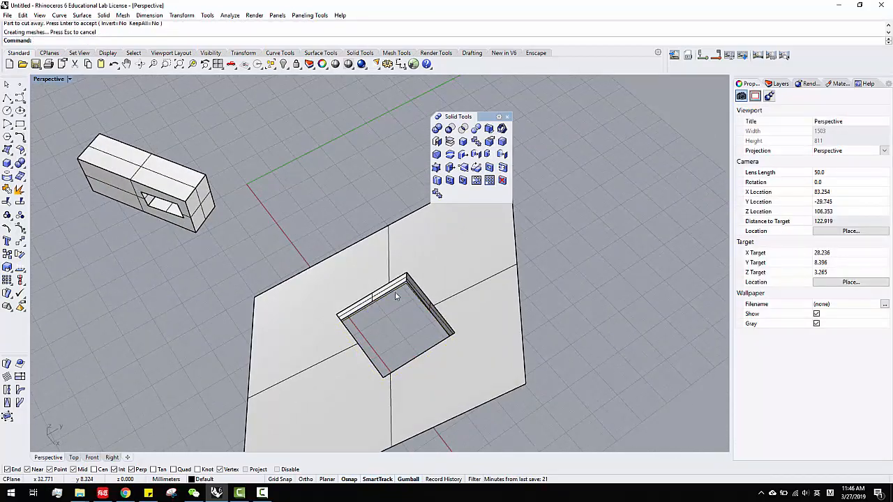
Check the object type of the cut solid and examine its rectangular opening and the box's hole from several angles
left_click(394, 296)
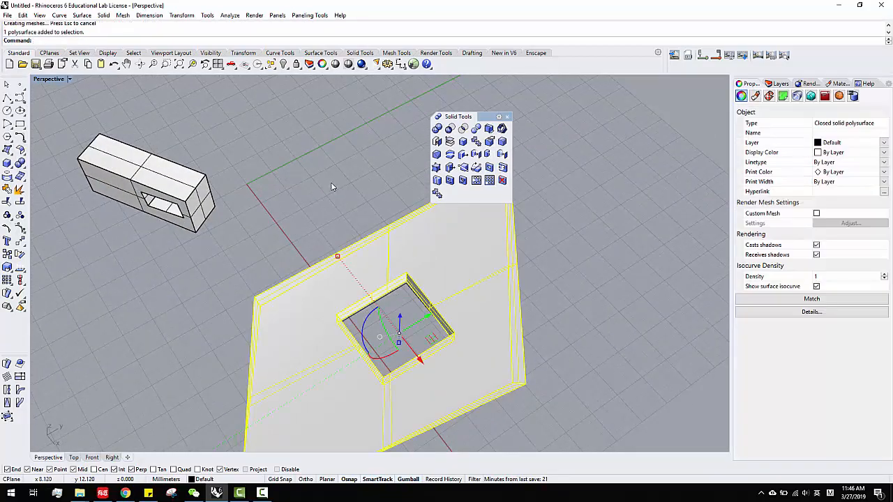
key("Escape")
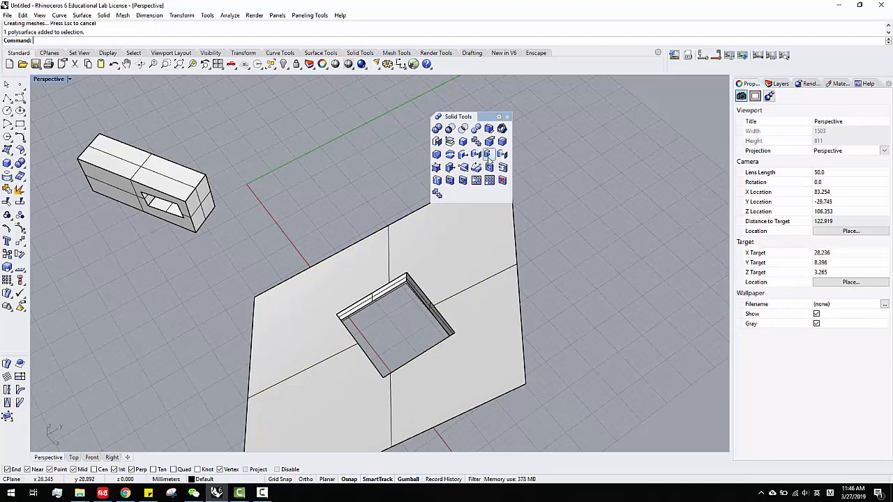
scroll(205, 271, "down", 5)
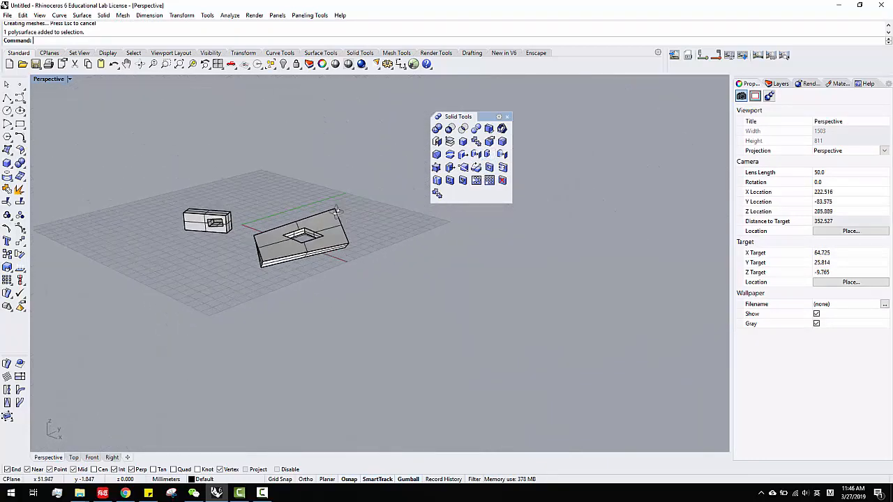
scroll(276, 251, "up", 3)
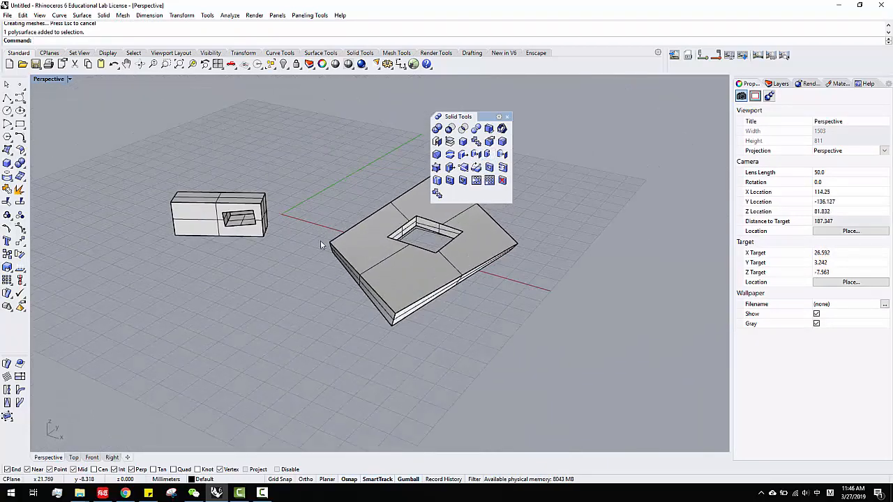
right_click_drag(350, 274, 417, 264)
scroll(276, 212, "up", 4)
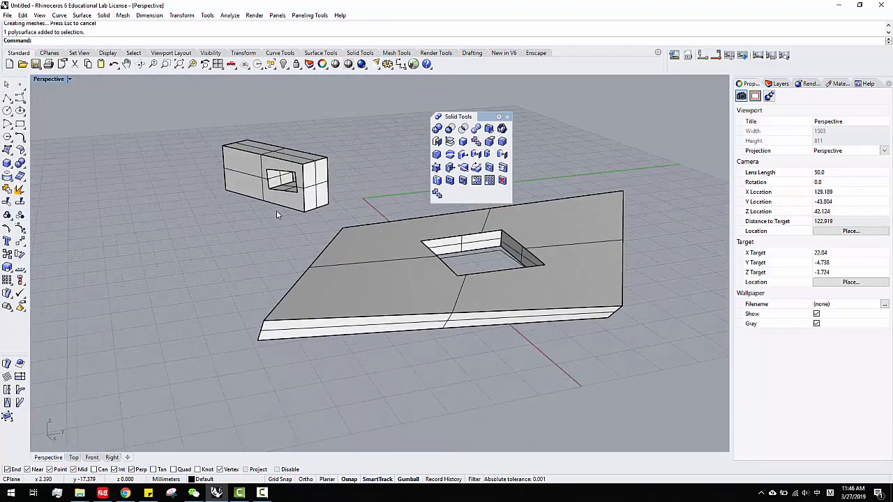
right_click_drag(276, 211, 300, 214)
right_click_drag(450, 278, 508, 266)
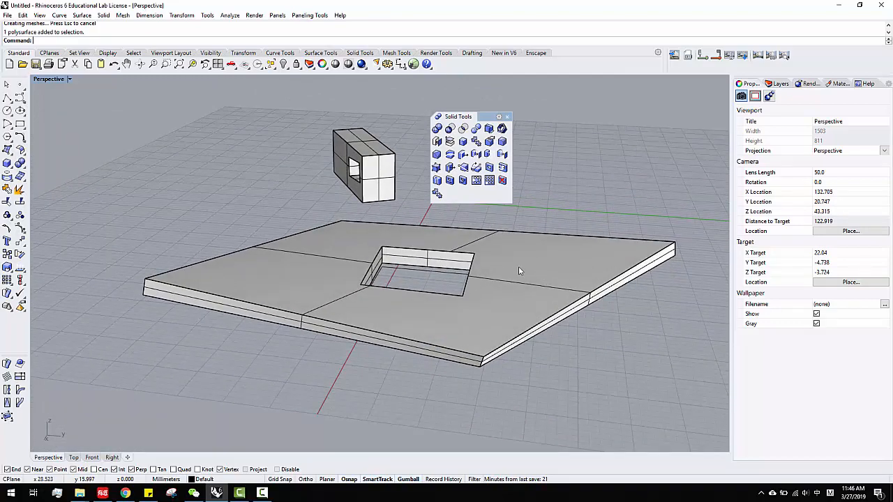
scroll(518, 268, "down", 4)
right_click_drag(444, 286, 457, 273)
mouse_move(359, 269)
right_mouse_down()
mouse_move(339, 235)
mouse_move(366, 259)
right_mouse_up()
scroll(460, 248, "up", 4)
right_click_drag(514, 300, 388, 282)
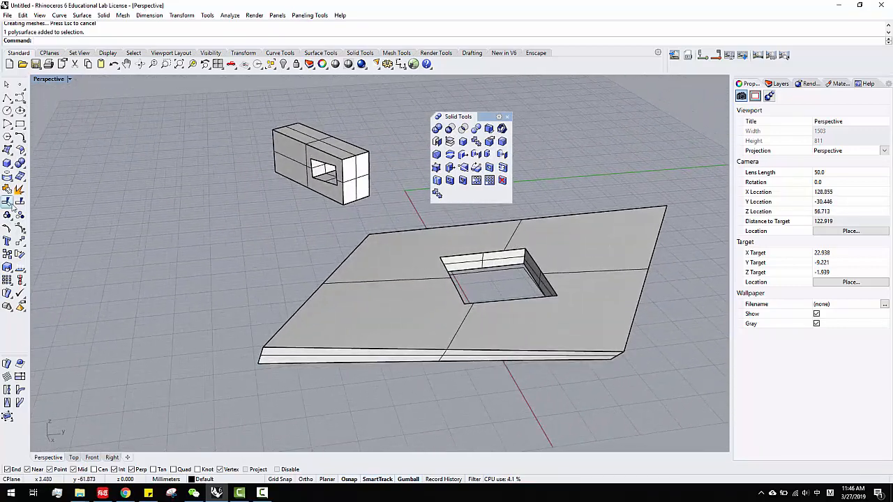
Start a polyline on the twisted solid's upper face beside the opening, using the one-shot on-surface snap for the first point
left_click(424, 300)
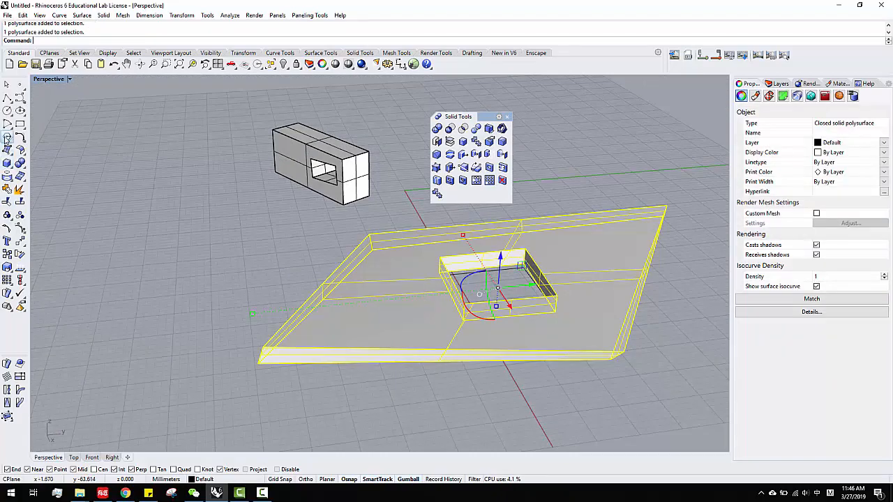
left_click(20, 98)
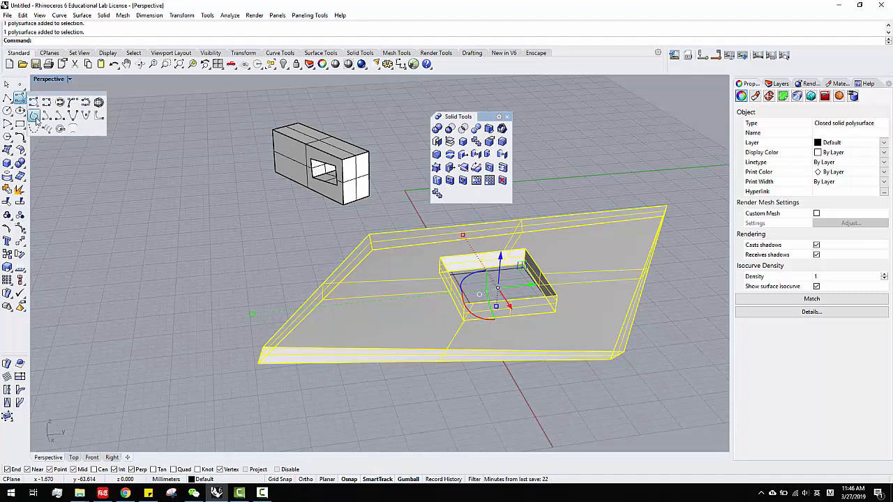
left_click(8, 99)
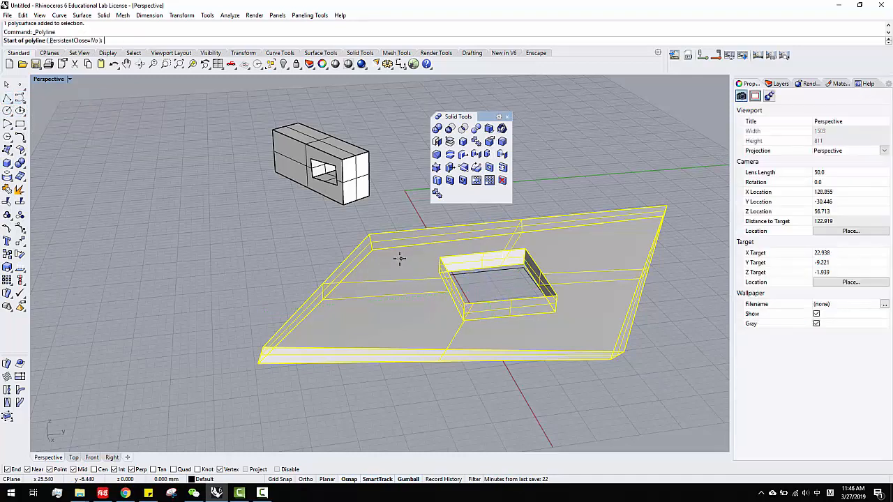
key("ctrl")
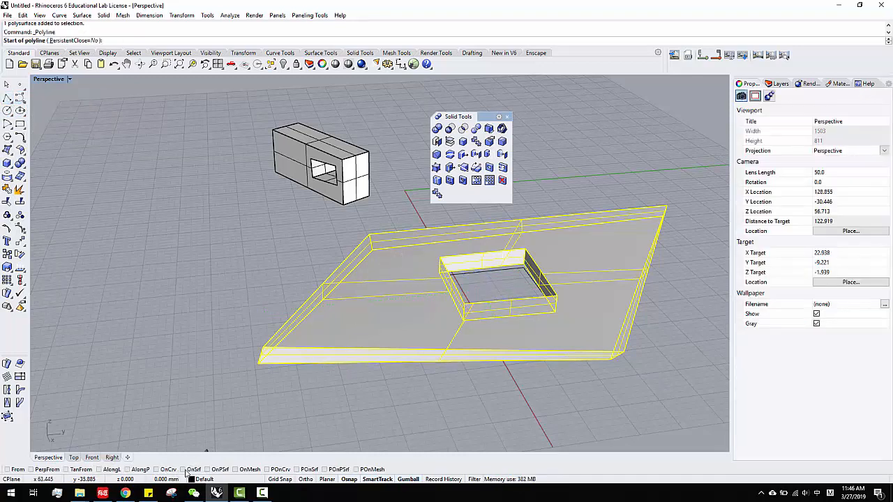
left_click(187, 471)
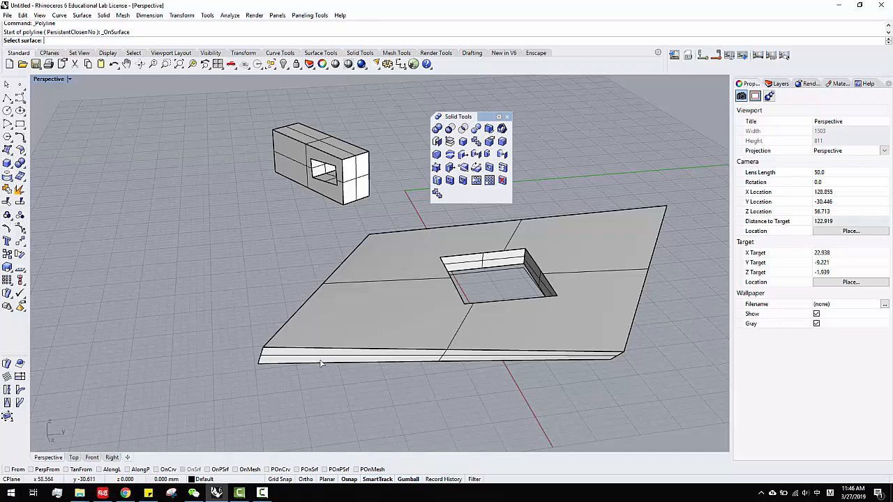
left_click(409, 258)
right_click_drag(428, 318, 489, 313)
Place the polyline's second point with the on-surface snap on the upper face, add a third point freely and end the polyline
key("ctrl")
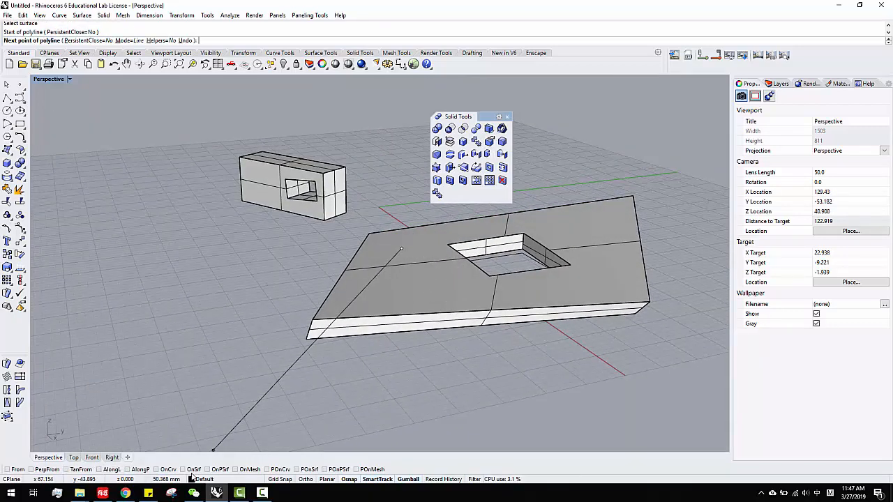
left_click(183, 471)
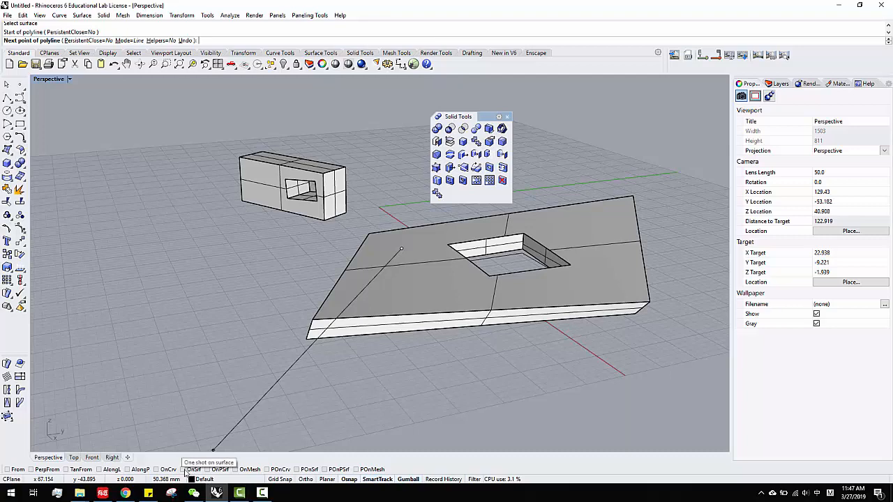
left_click(450, 282)
left_click(479, 293)
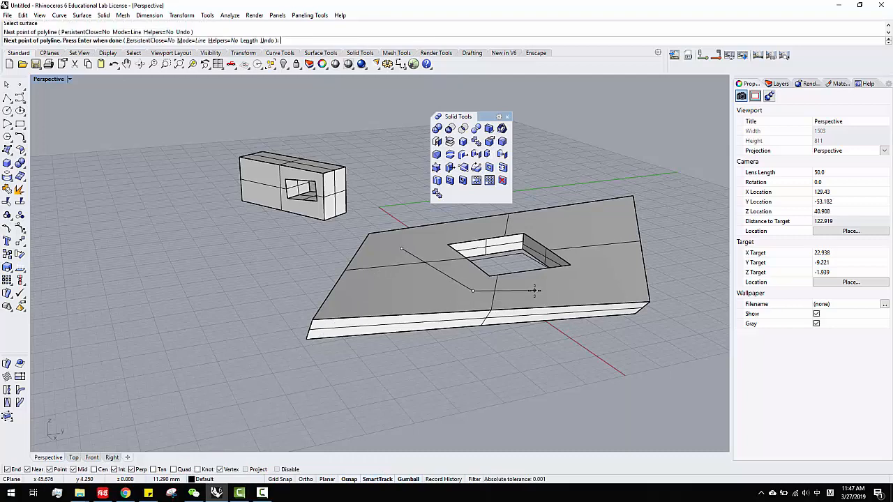
left_click(534, 290)
right_click(534, 290)
right_click_drag(500, 324, 492, 304)
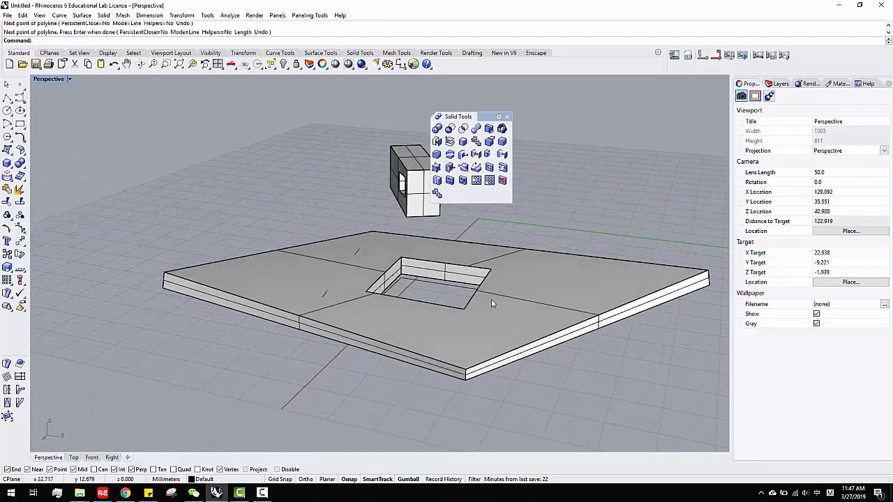
key("F10")
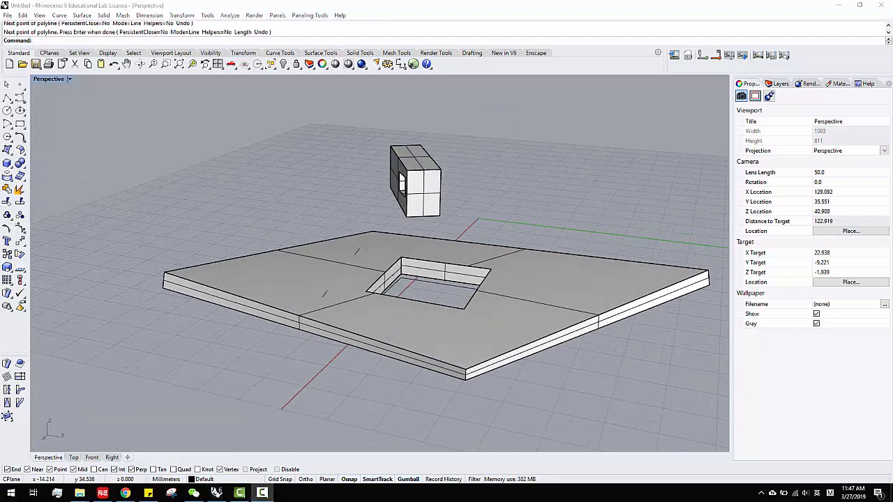